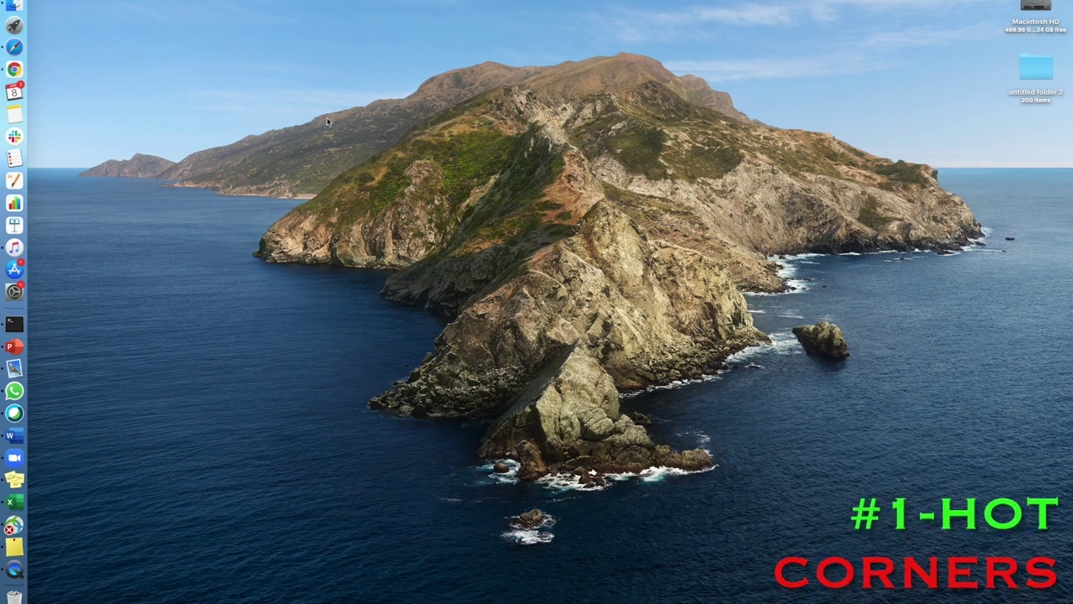
# - Open the Desktop & Screen Saver pane from the Apple menu's System Preferences
pyautogui.click(18, 8)
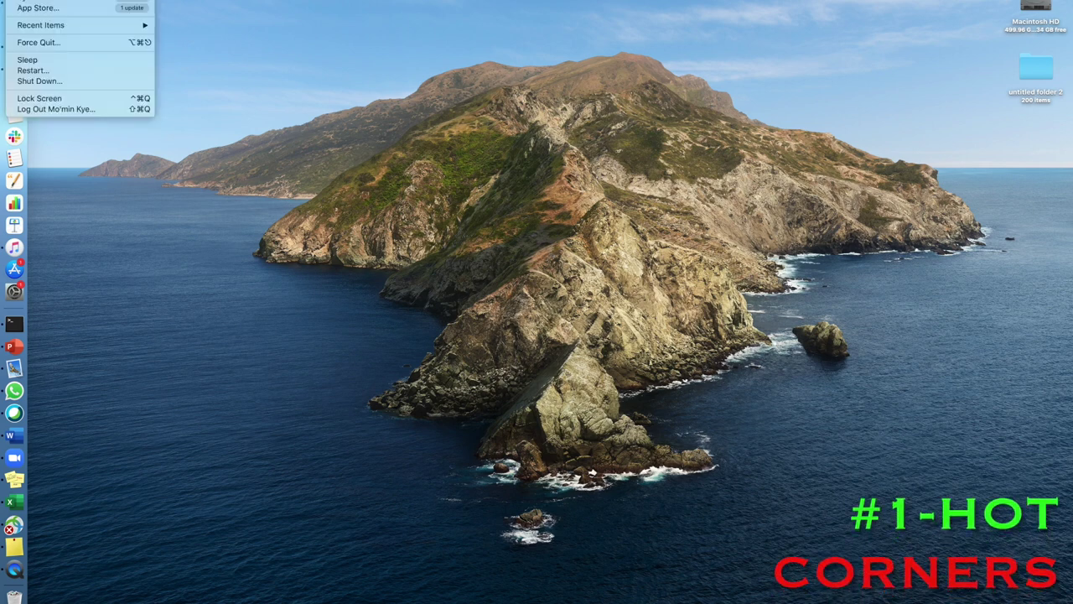
pyautogui.click(32, 2)
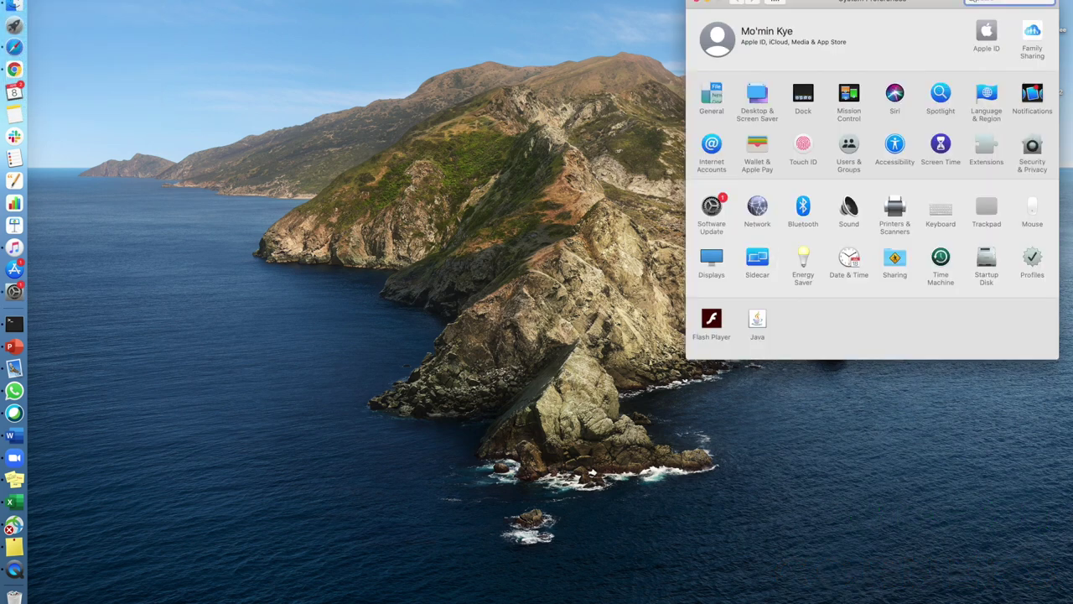
pyautogui.click(635, 137)
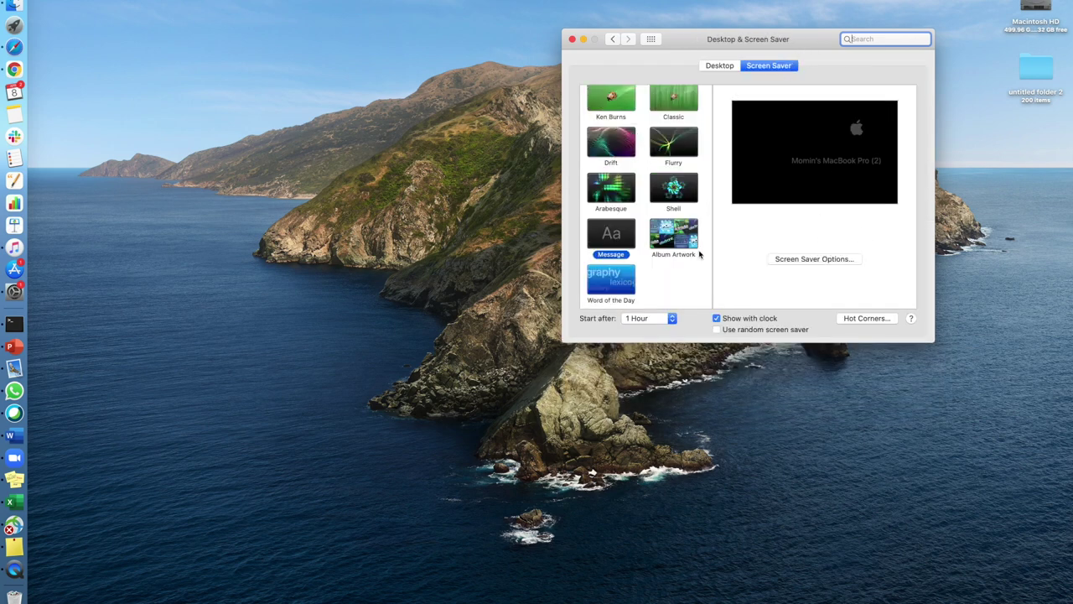
# - Look at the Screen Saver Options, cancel them, and bring up the Hot Corners sheet
pyautogui.click(813, 260)
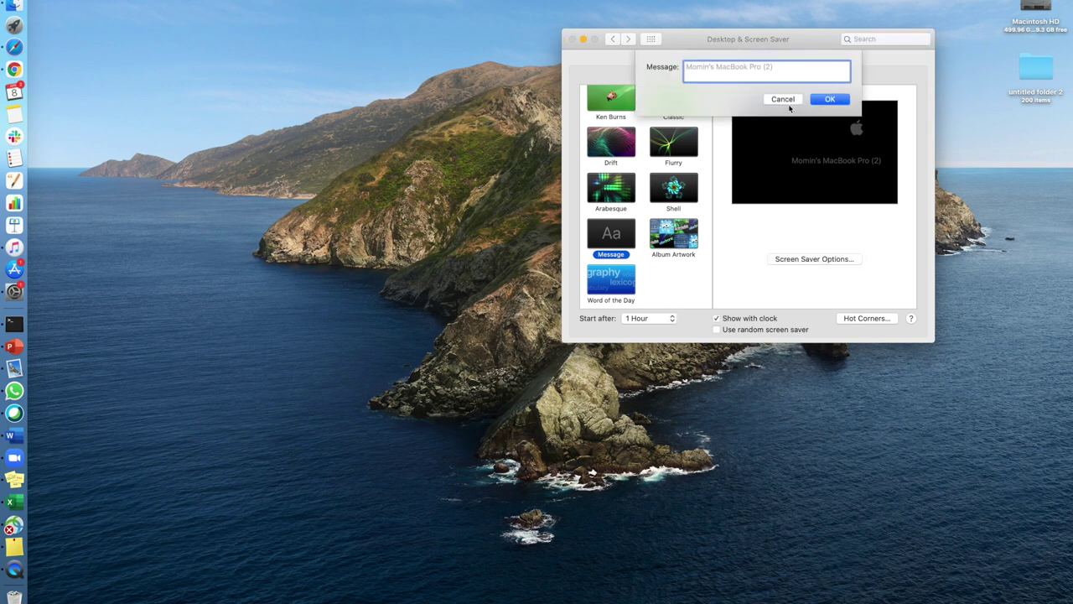
pyautogui.click(787, 101)
pyautogui.click(872, 318)
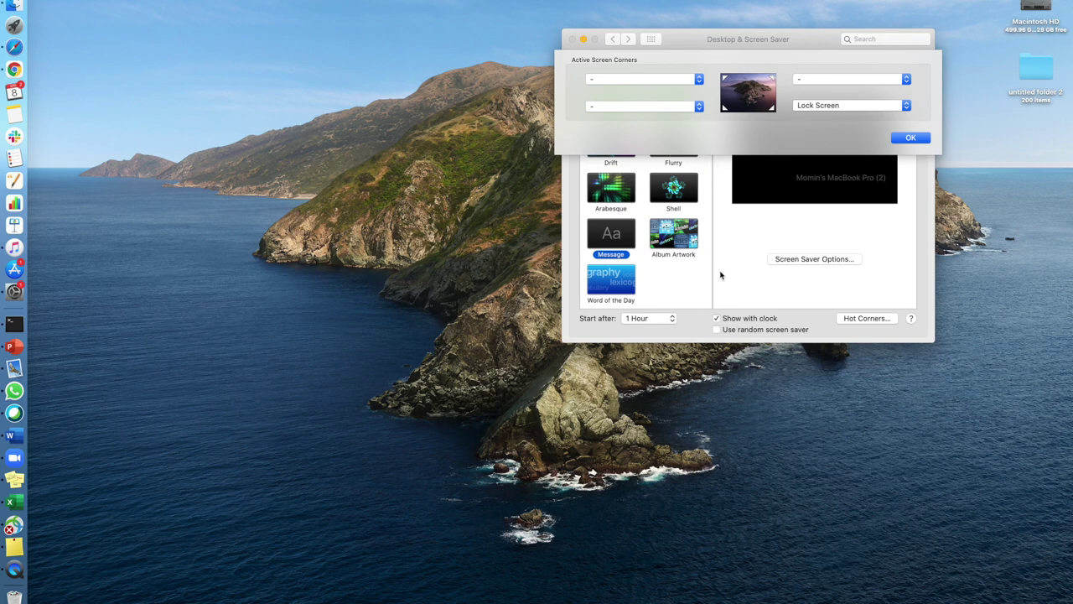
pyautogui.moveTo(1072, 603)
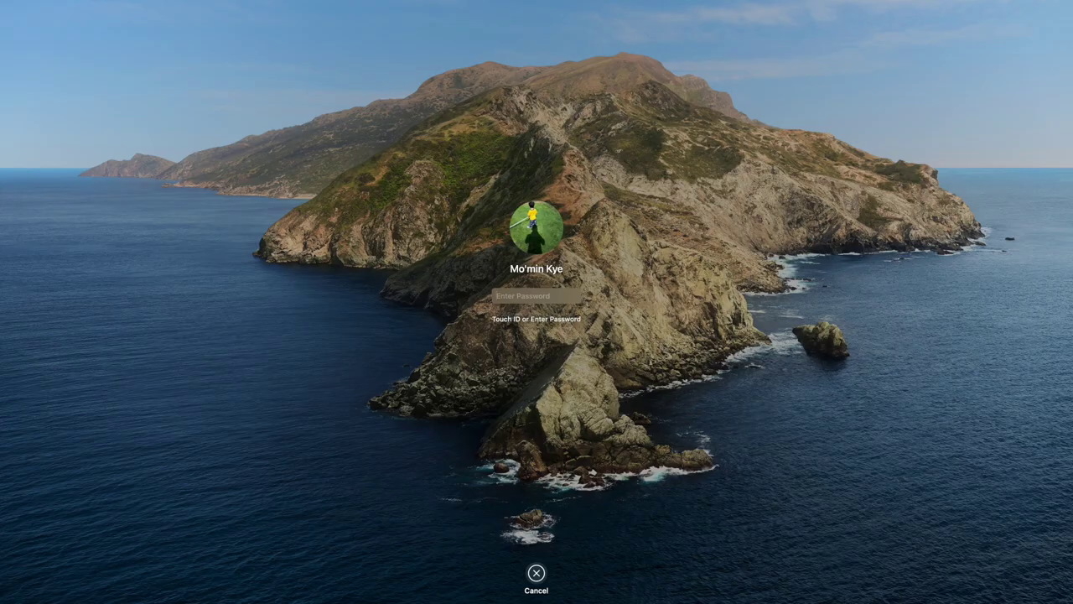
pyautogui.press('Escape')
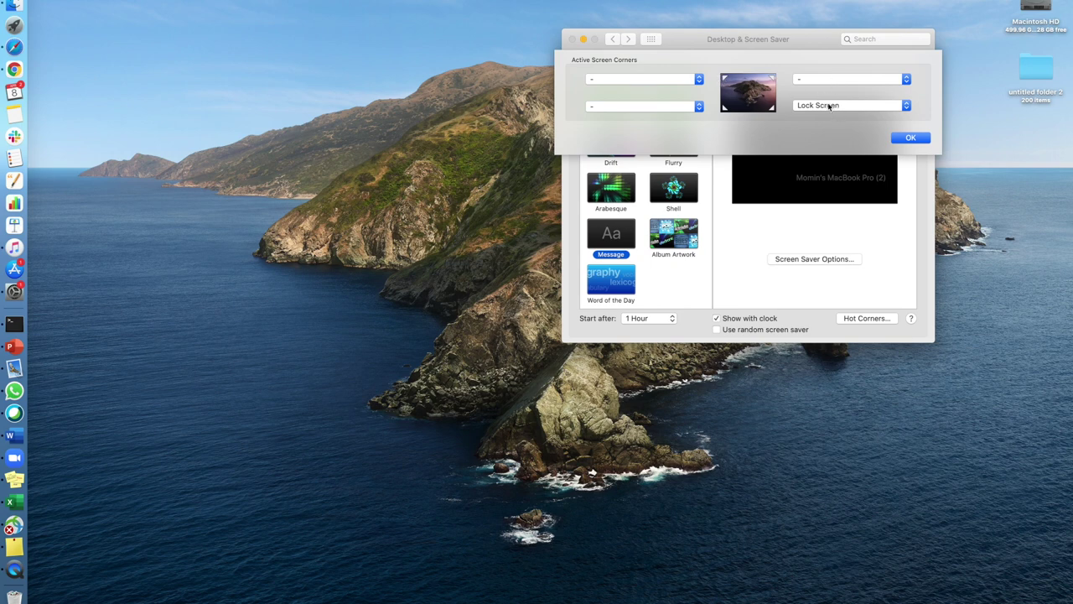
pyautogui.click(904, 106)
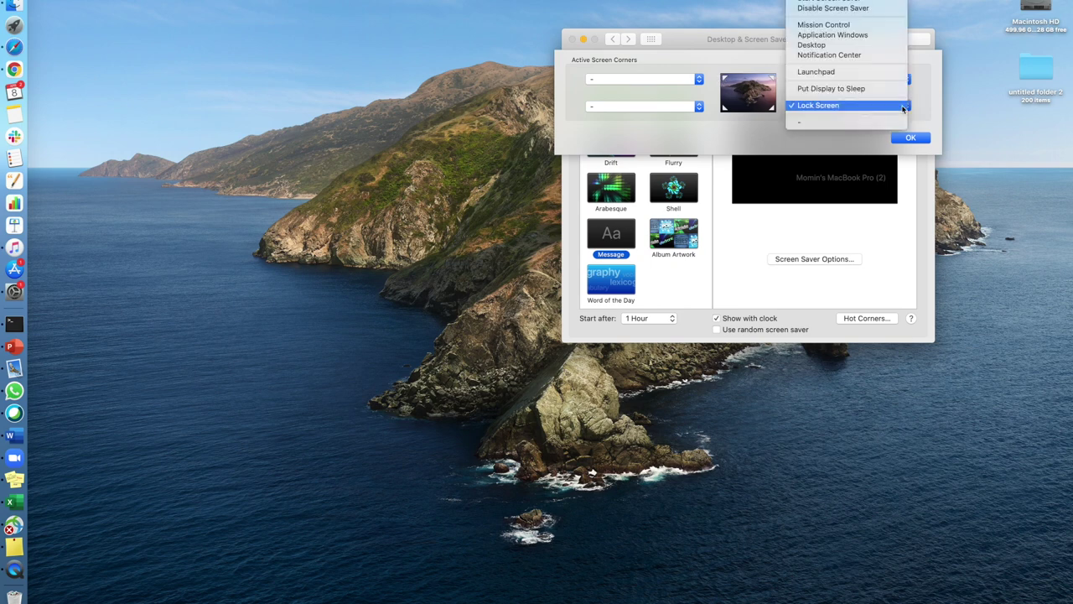
pyautogui.click(859, 108)
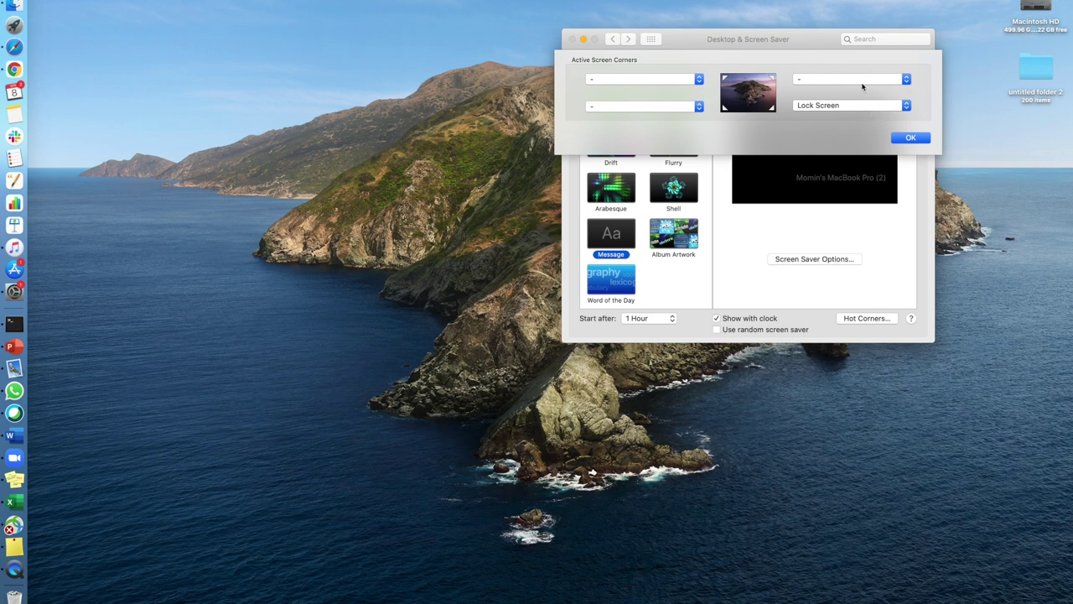
pyautogui.click(858, 79)
pyautogui.click(858, 81)
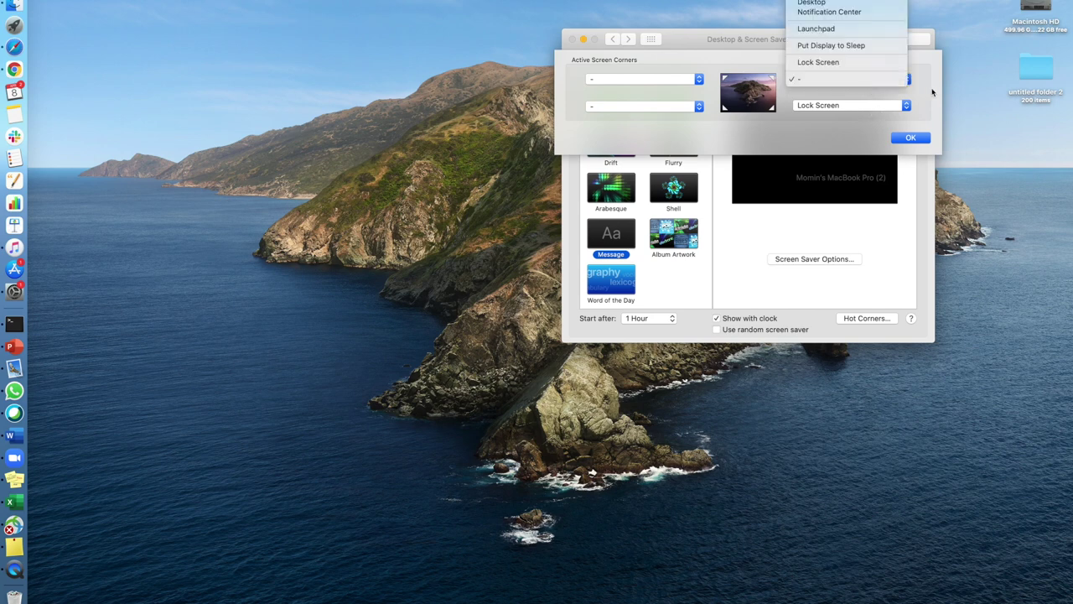
pyautogui.click(634, 79)
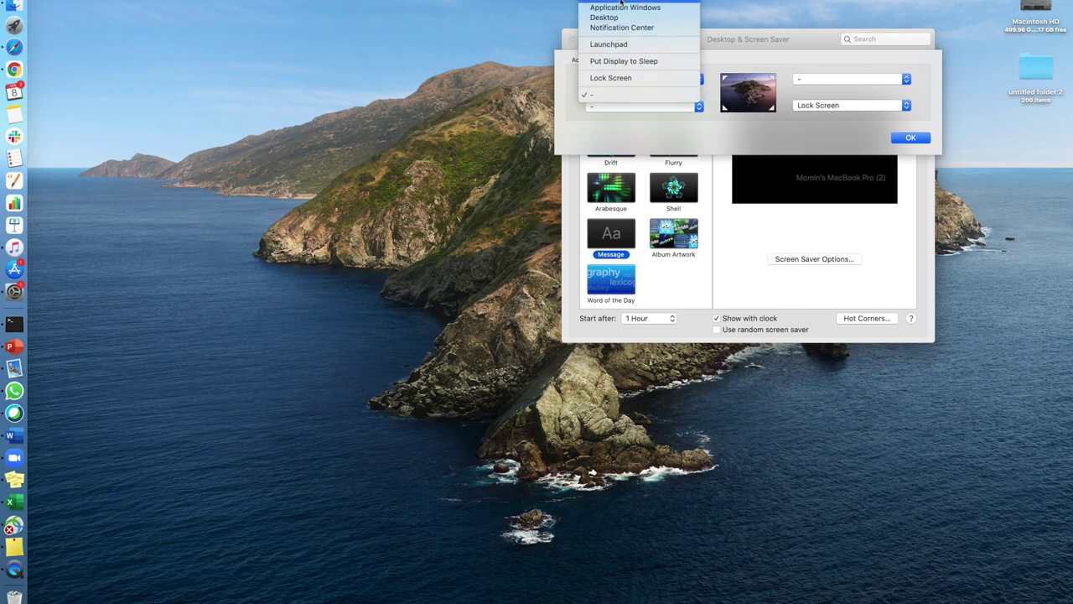
# - Set the corners to Launchpad top-left, Notification Center top-right, Application Windows bottom-left, and confirm
pyautogui.click(617, 44)
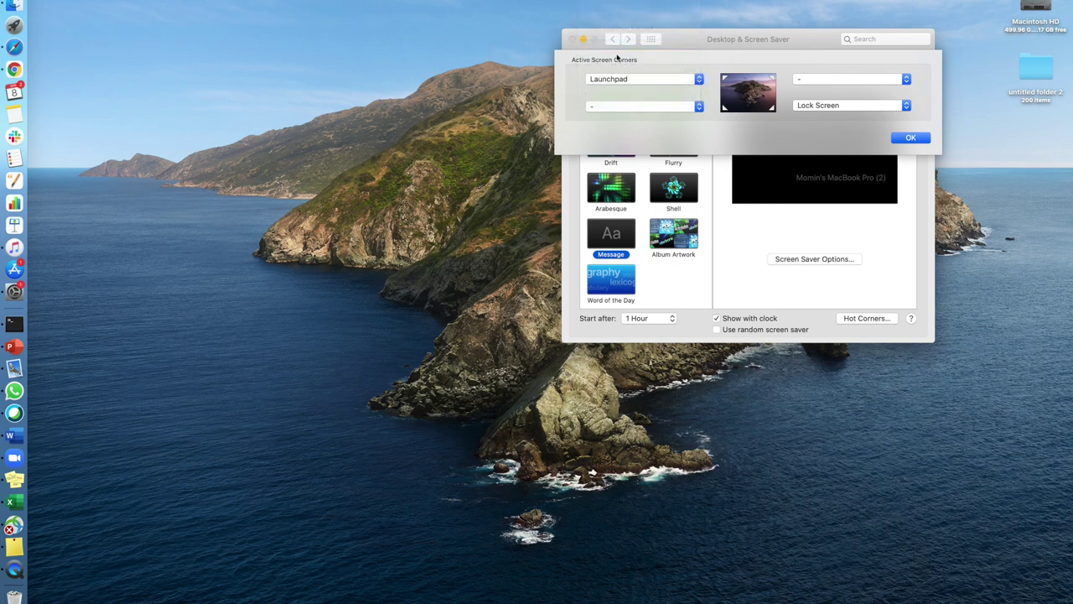
pyautogui.click(811, 79)
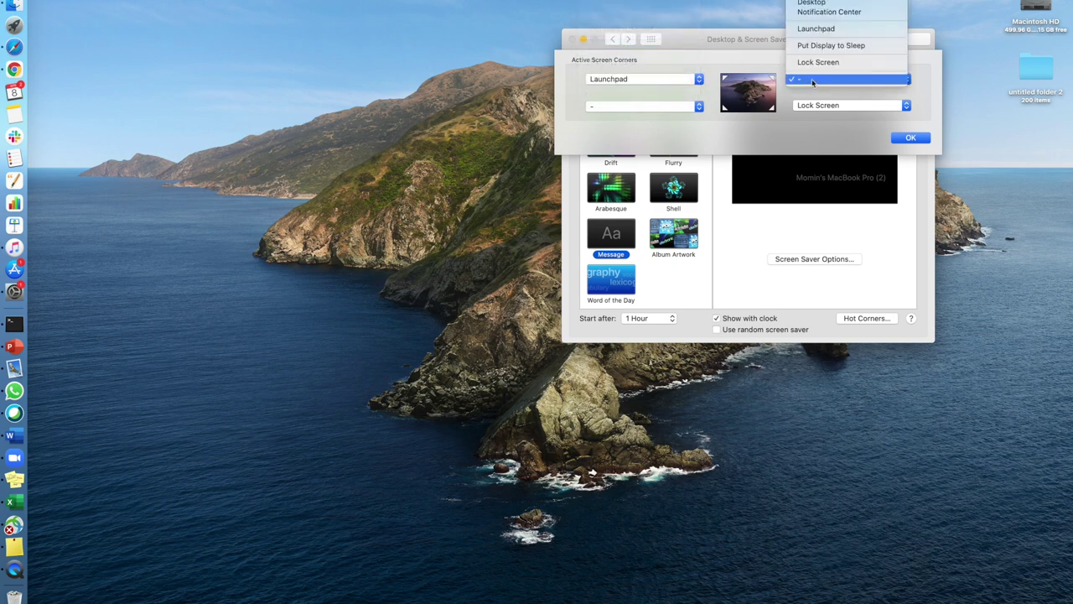
pyautogui.scroll(1, 826, 55)
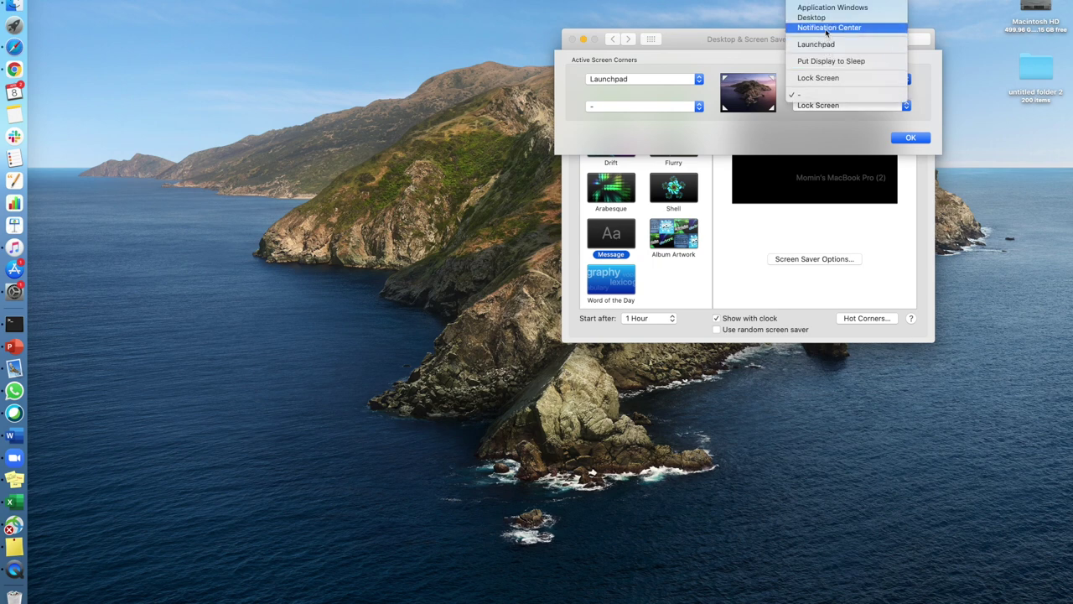
pyautogui.click(827, 29)
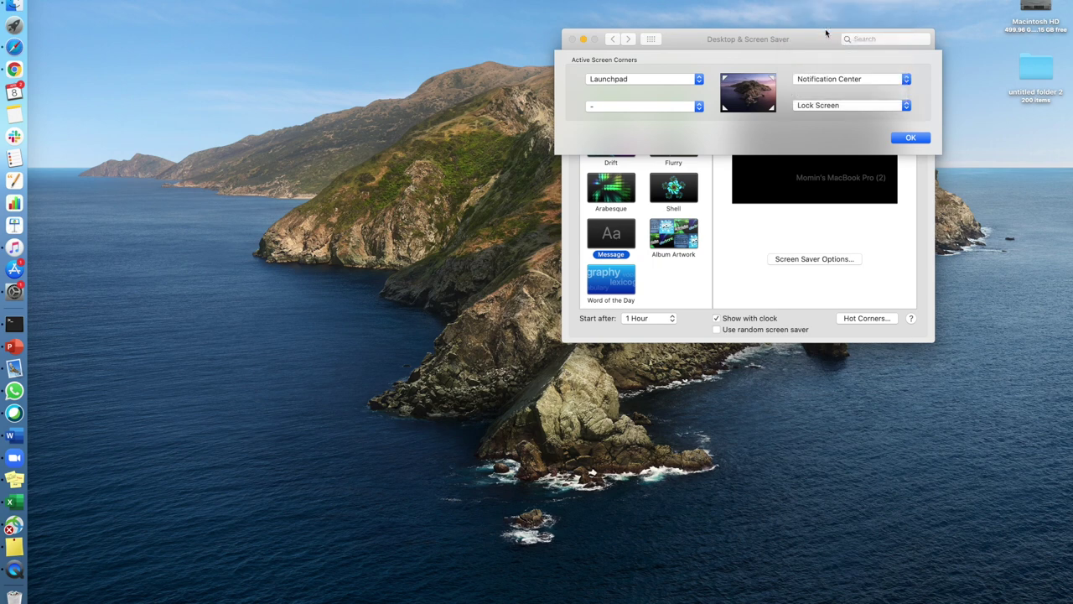
pyautogui.click(686, 106)
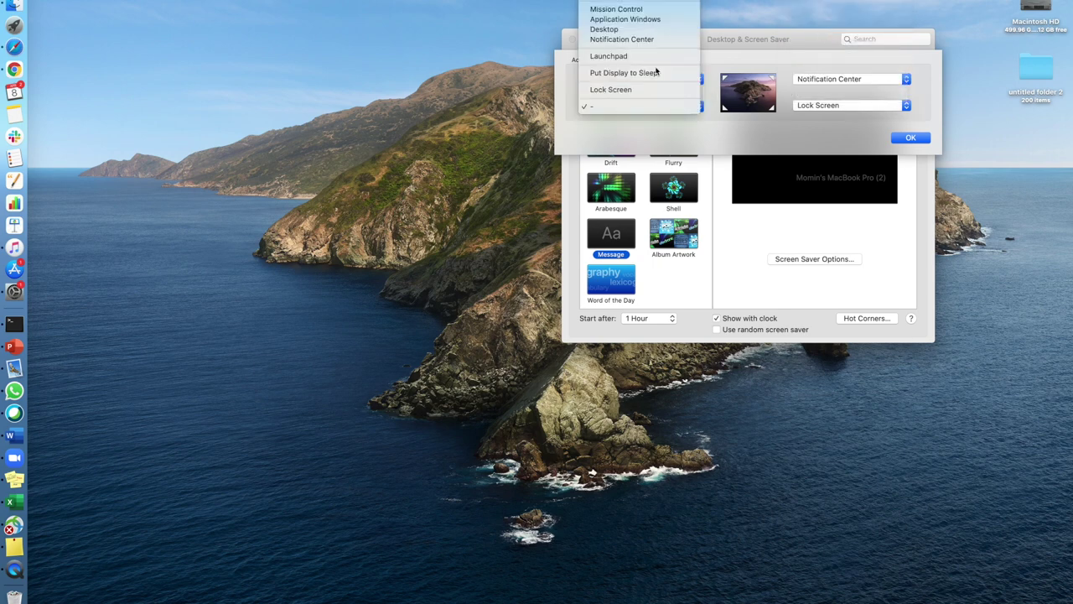
pyautogui.click(634, 20)
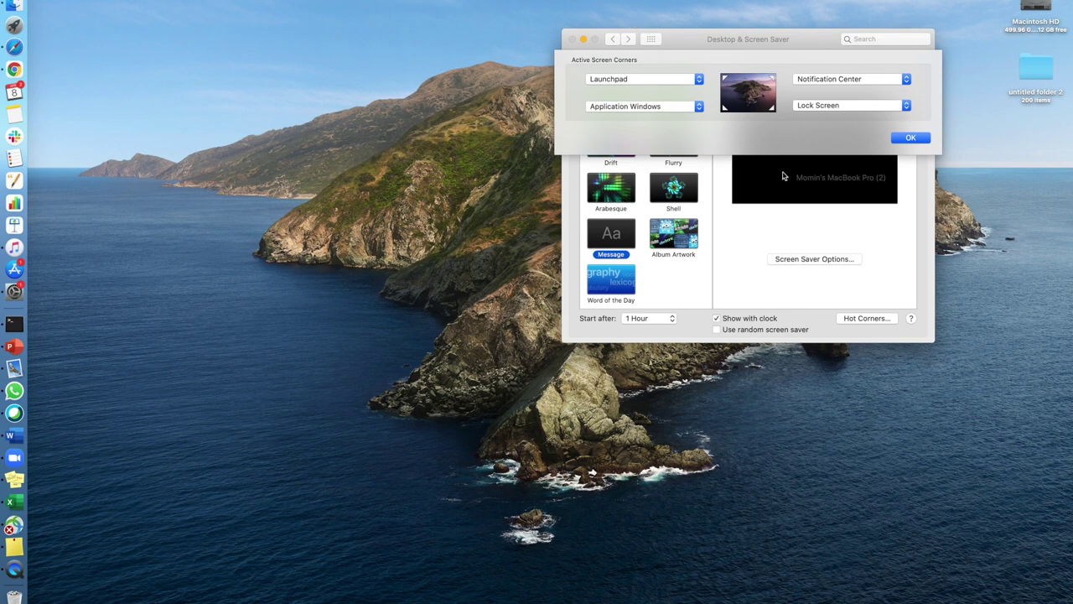
pyautogui.click(905, 139)
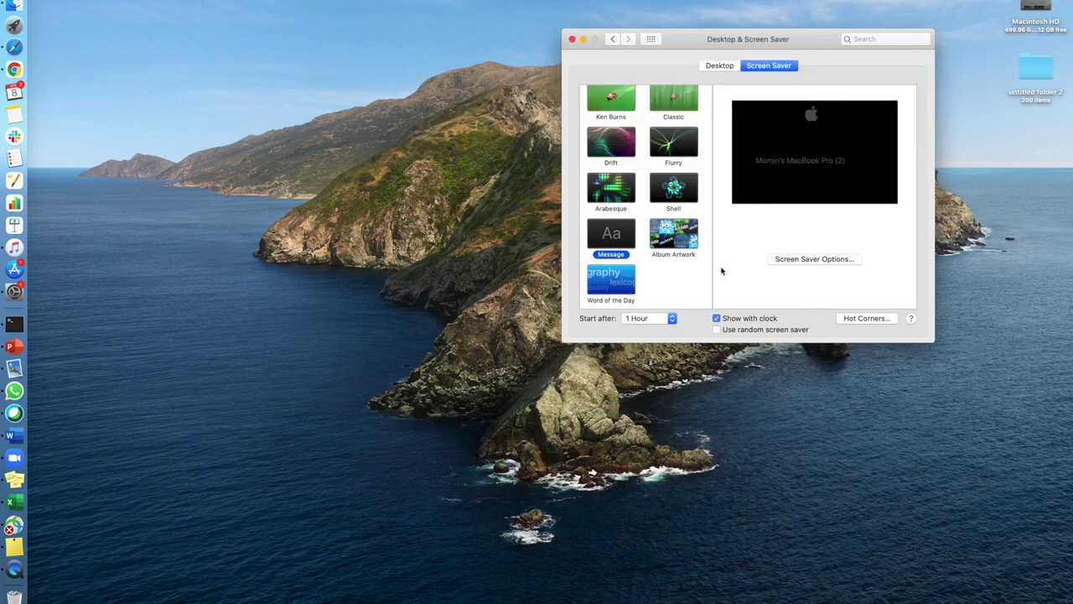
# - Close Desktop & Screen Saver, then trigger and dismiss the Launchpad hot corner
pyautogui.click(572, 40)
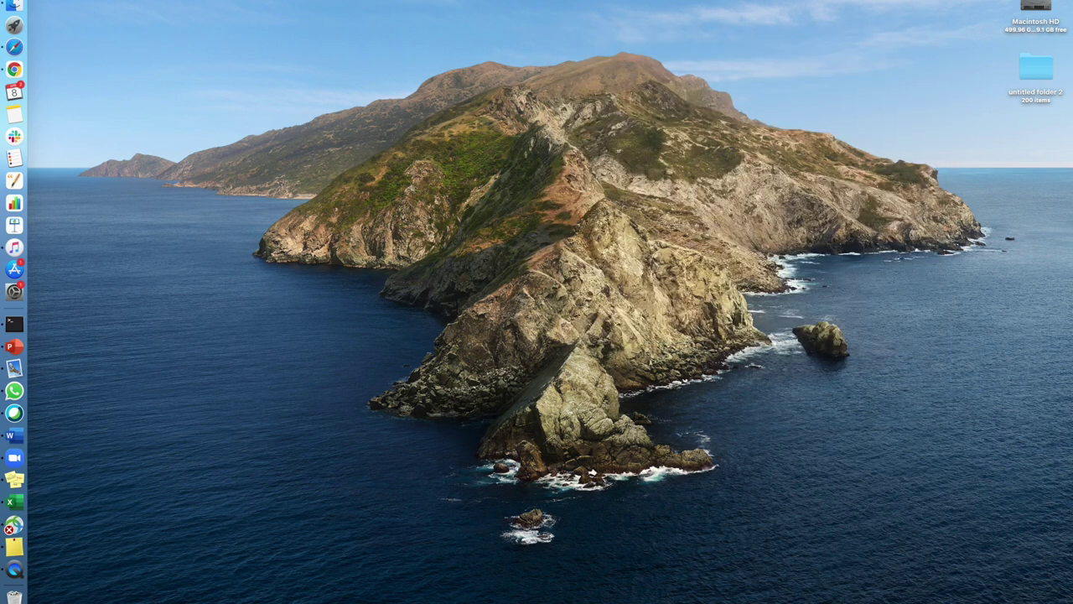
pyautogui.moveTo(1072, 0)
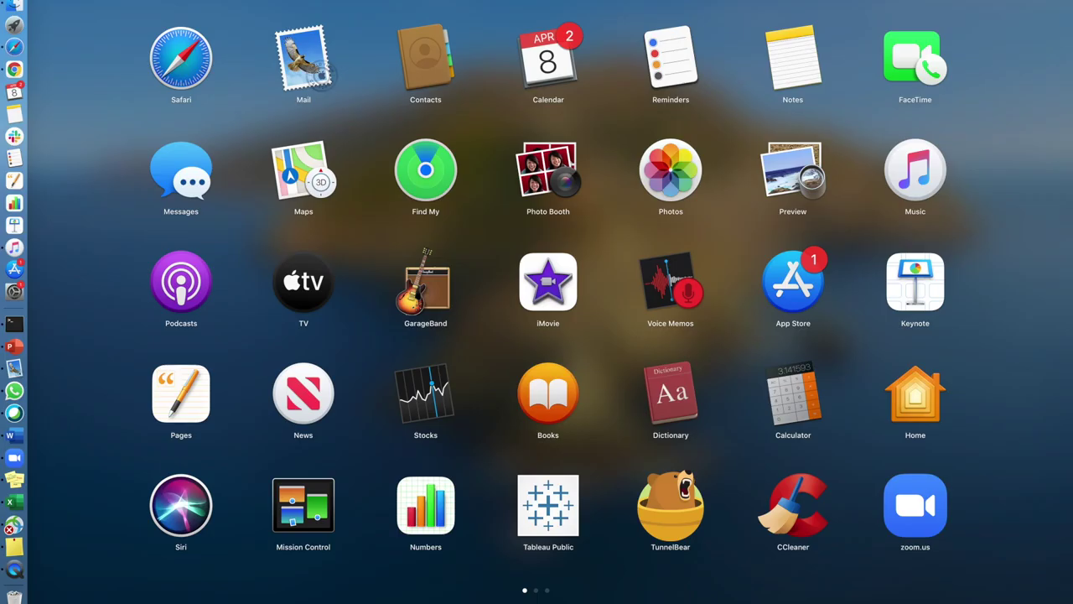
pyautogui.click(193, 552)
# - Test the Notification Center, Application Windows and Lock Screen hot corners
pyautogui.moveTo(1072, 603)
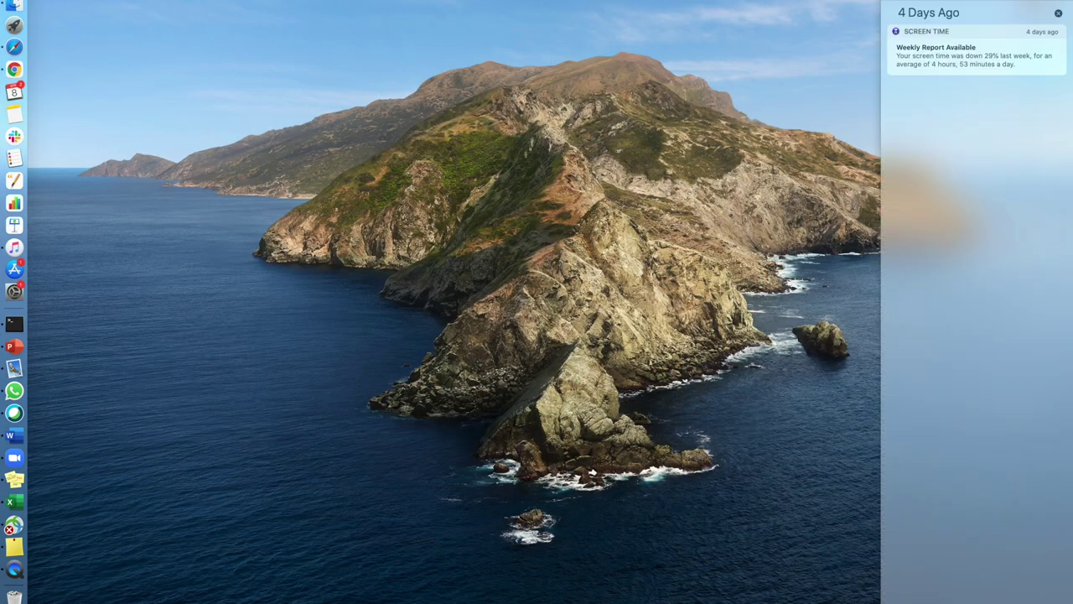
pyautogui.click(715, 164)
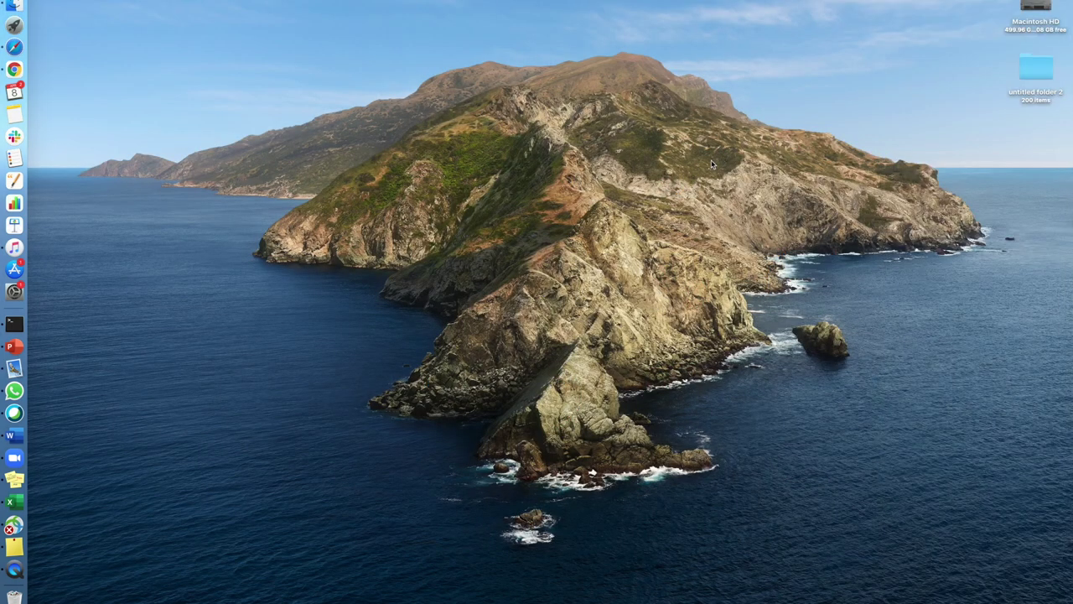
pyautogui.moveTo(0, 603)
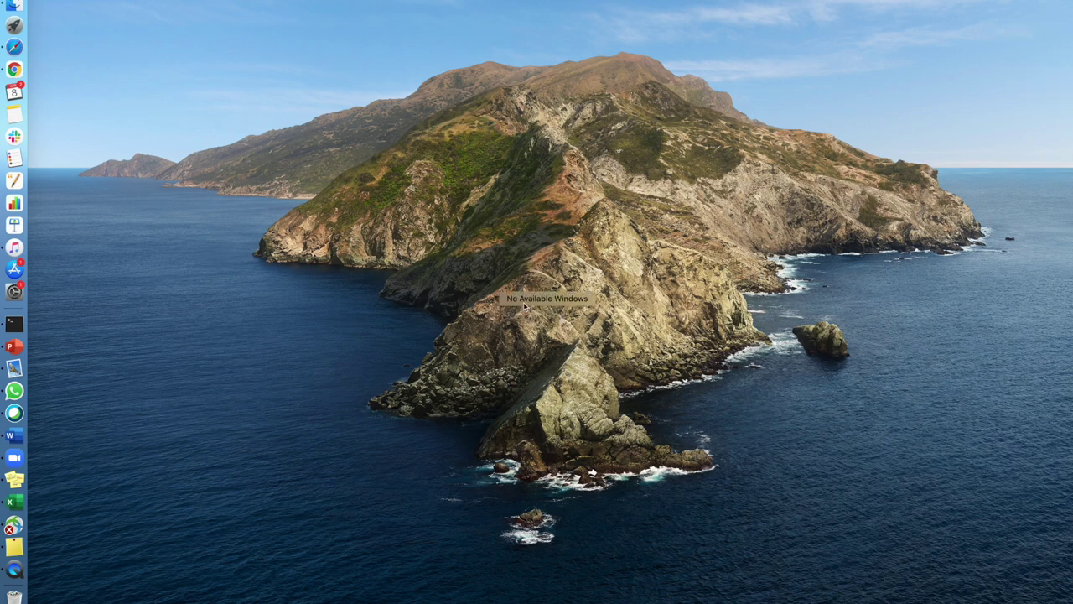
pyautogui.click(603, 237)
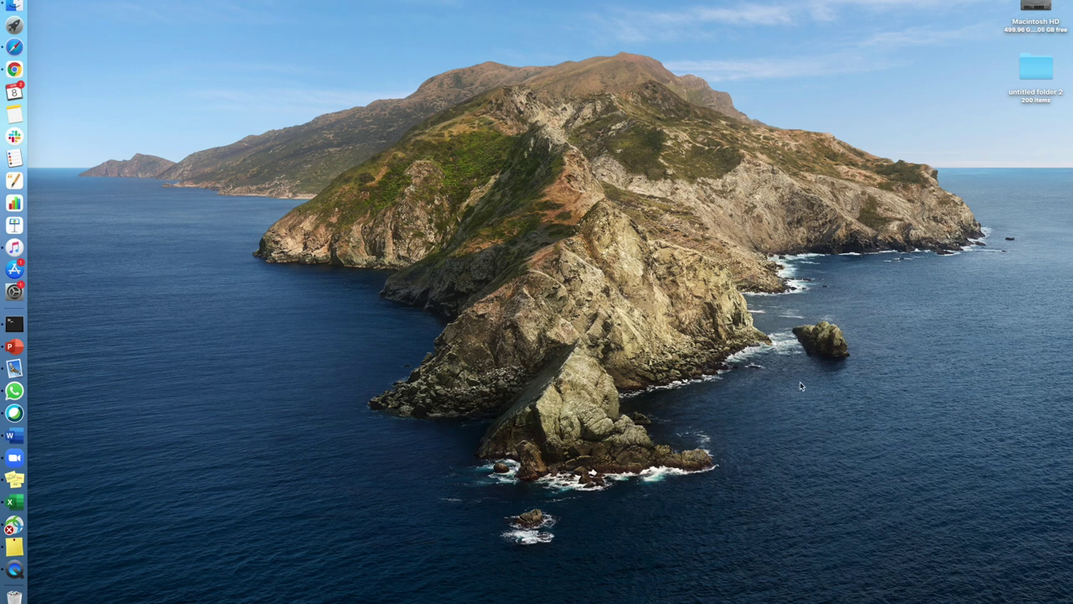
pyautogui.moveTo(1072, 603)
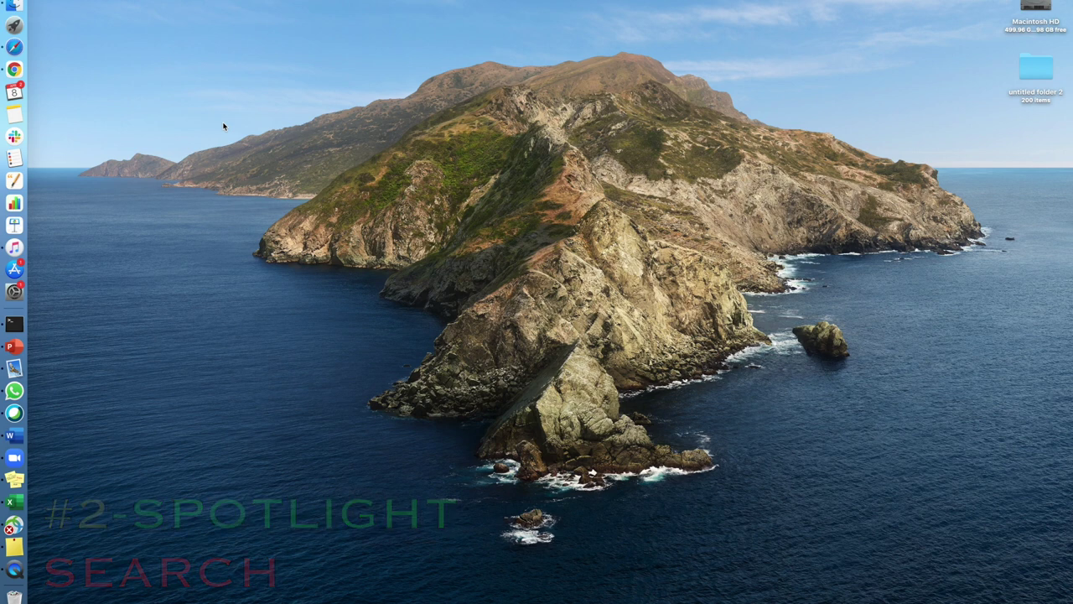
# - Search Spotlight for 'qui' then 'mo', showing iMovie on top, and drag Cisco AnyConnect onto the desktop
pyautogui.press('super+space')
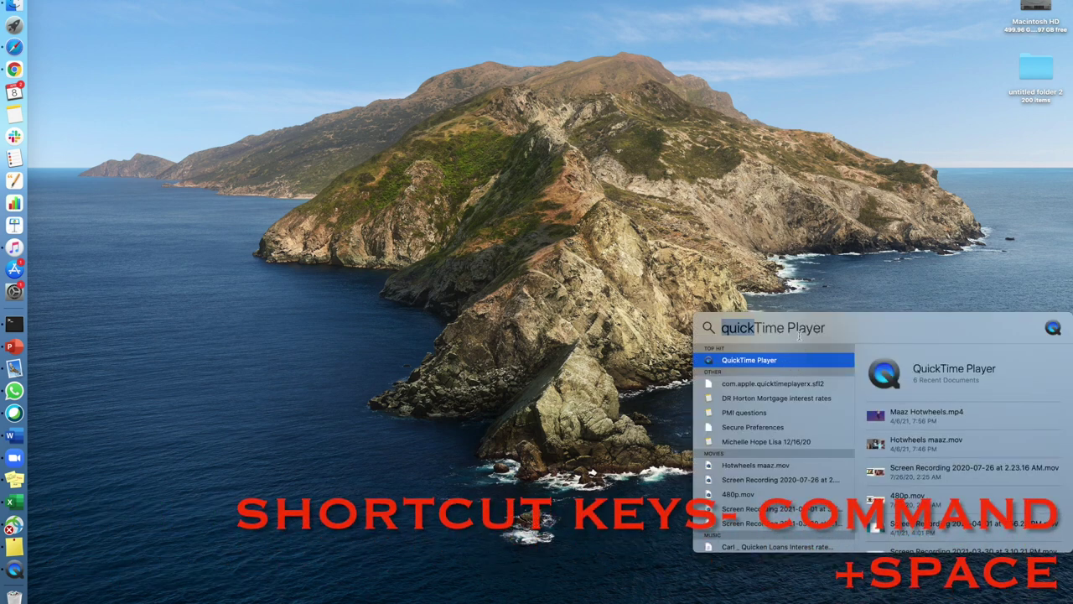
pyautogui.press('BackSpace')
pyautogui.write('momo')
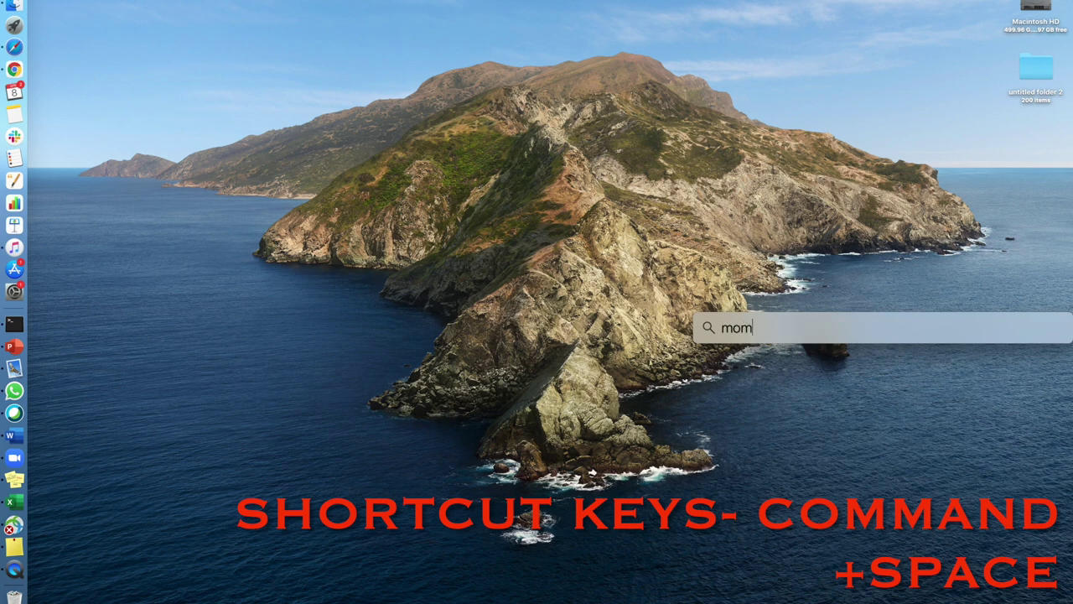
pyautogui.press('BackSpace')
pyautogui.press('BackSpace')
pyautogui.press('BackSpace')
pyautogui.press('BackSpace')
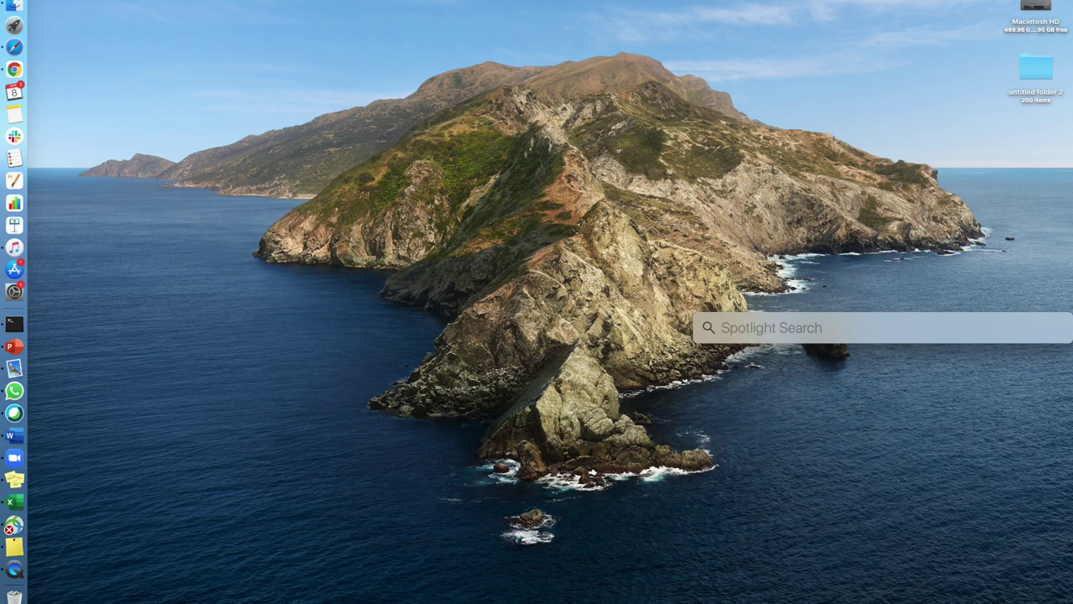
pyautogui.write('qui')
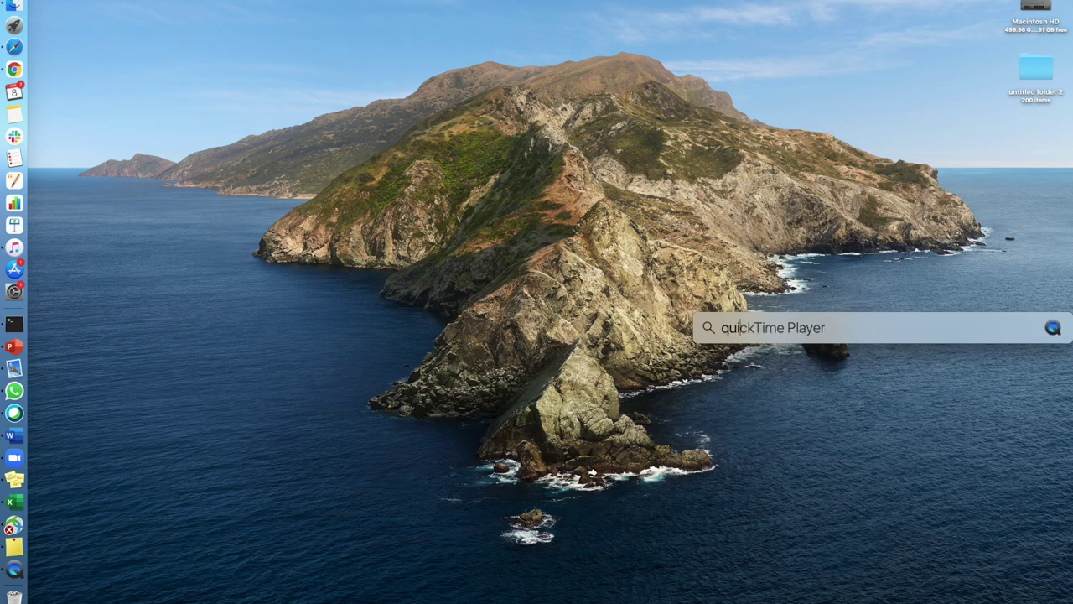
pyautogui.press('BackSpace')
pyautogui.press('BackSpace')
pyautogui.press('BackSpace')
pyautogui.write('mo')
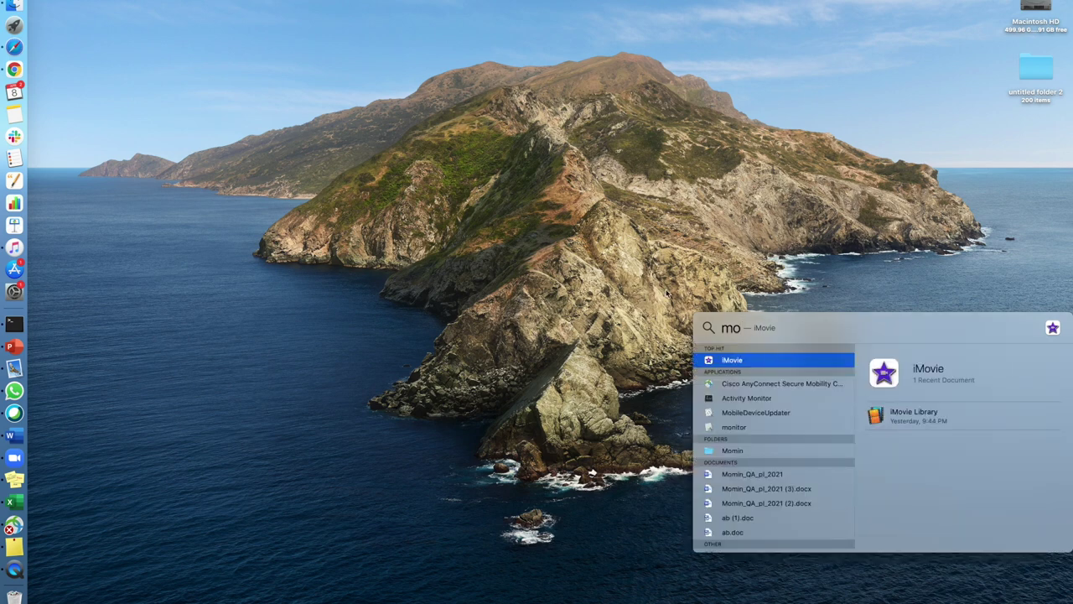
pyautogui.moveTo(726, 360); pyautogui.dragTo(614, 399)
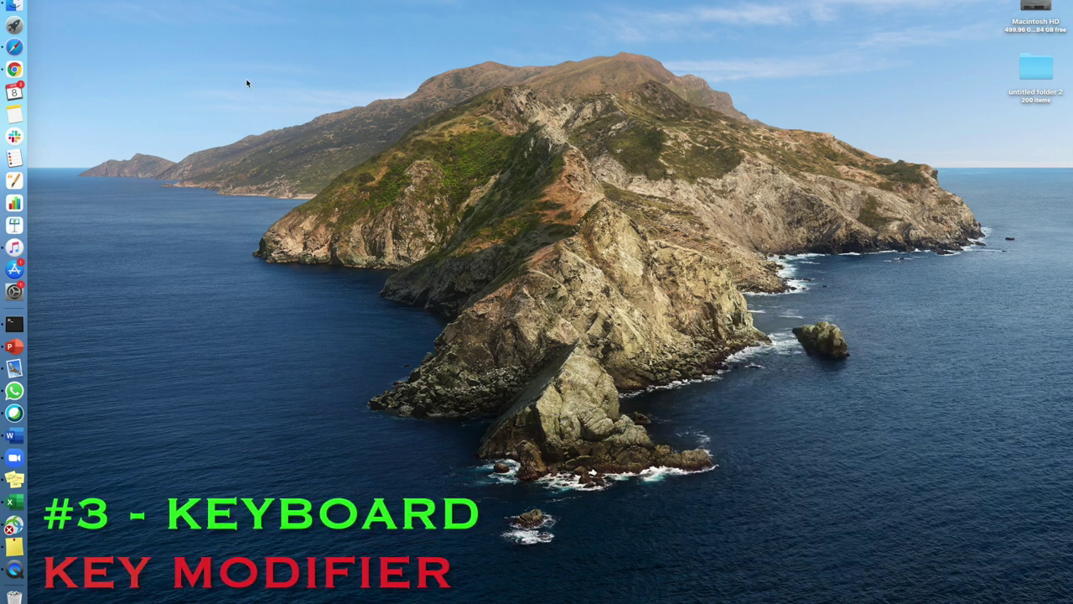
# - Open the Modifier Keys settings in System Preferences' Keyboard pane
pyautogui.press('F4')
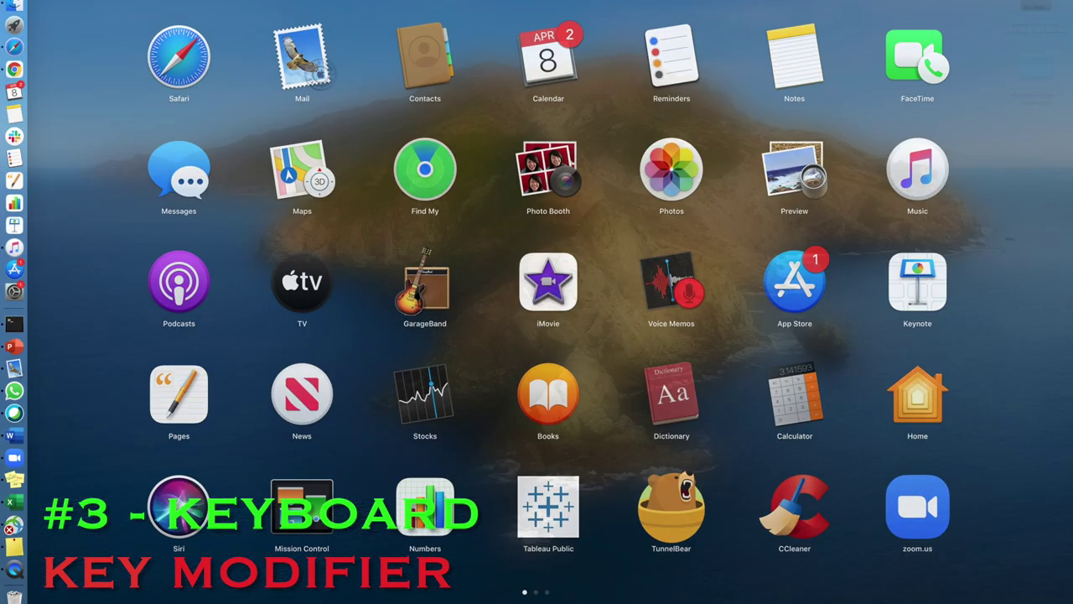
pyautogui.press('Escape')
pyautogui.click(19, 3)
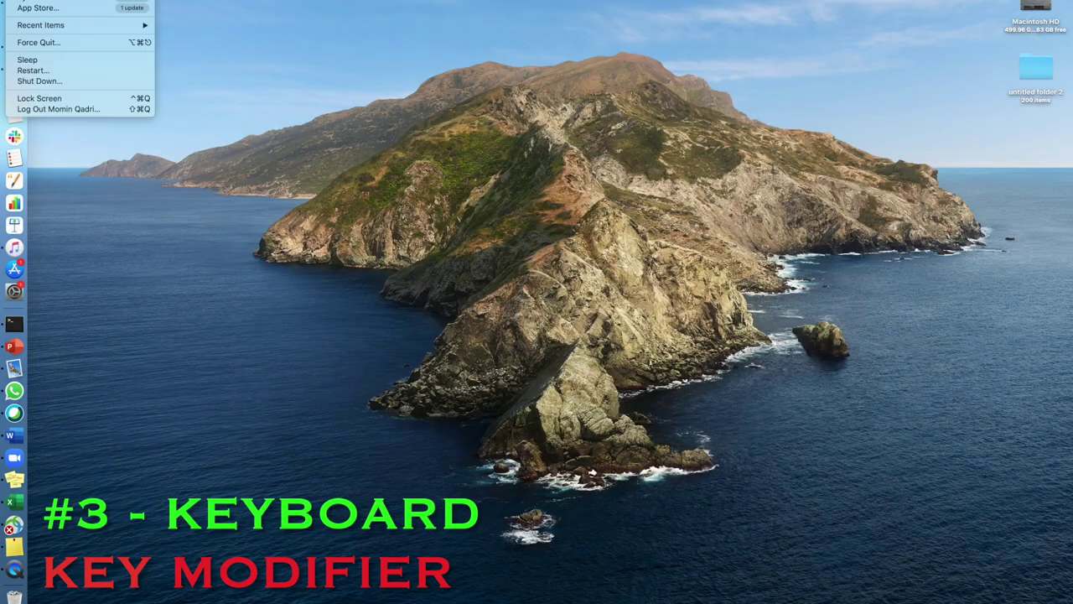
pyautogui.click(37, 8)
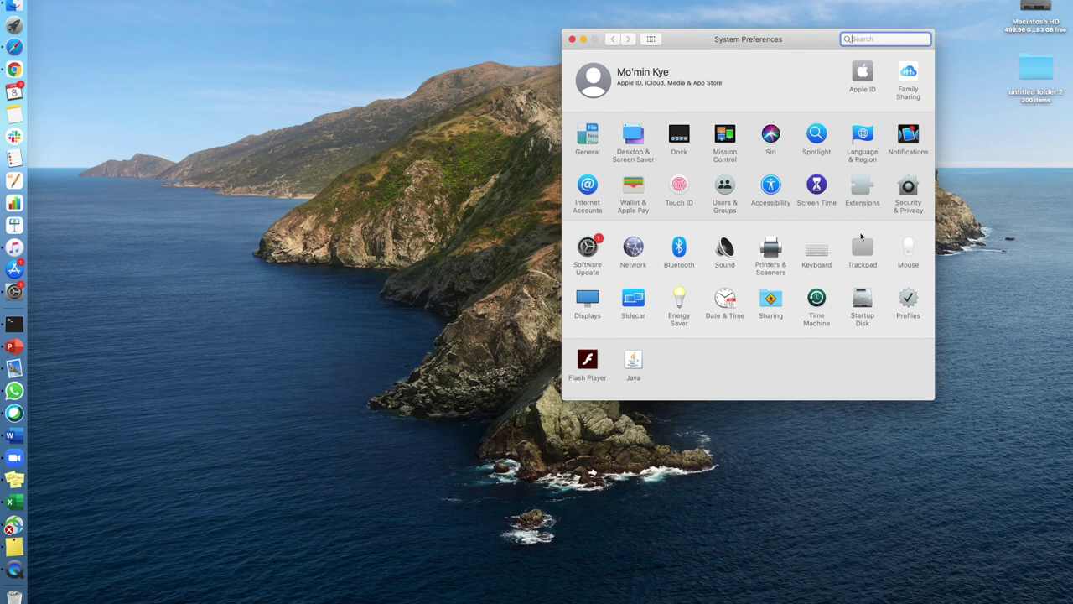
pyautogui.click(817, 250)
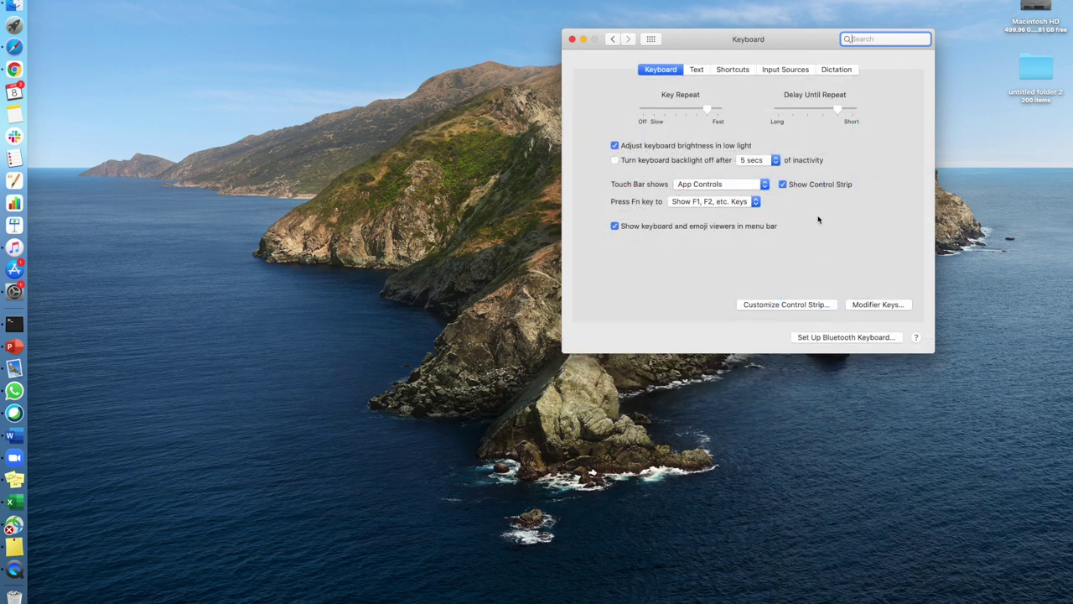
pyautogui.click(877, 308)
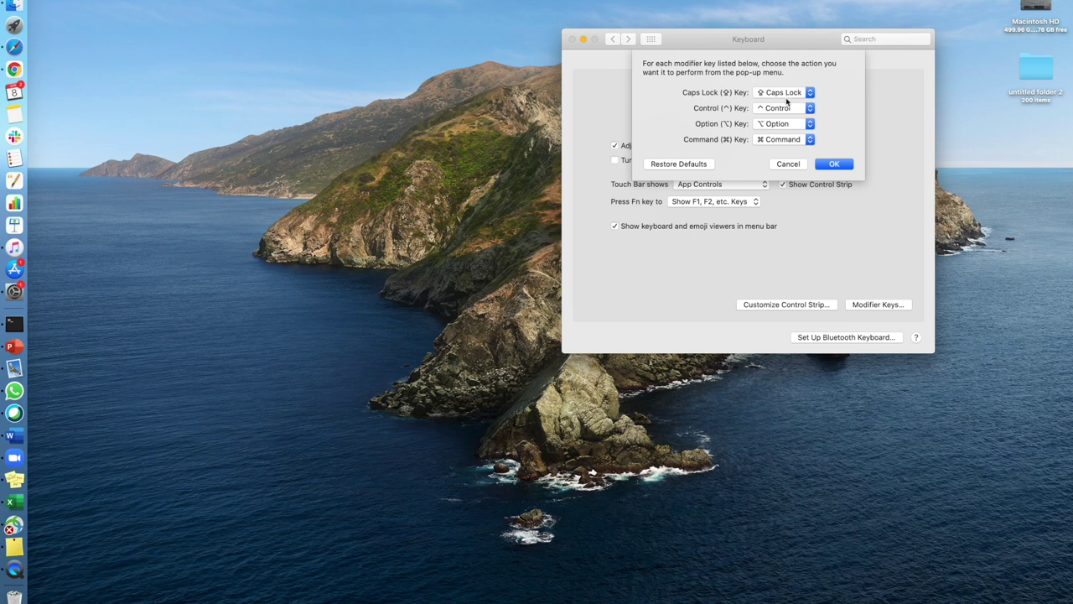
# - Check the Caps Lock, Control, Option and Command mappings, keep each unchanged, and cancel
pyautogui.click(780, 94)
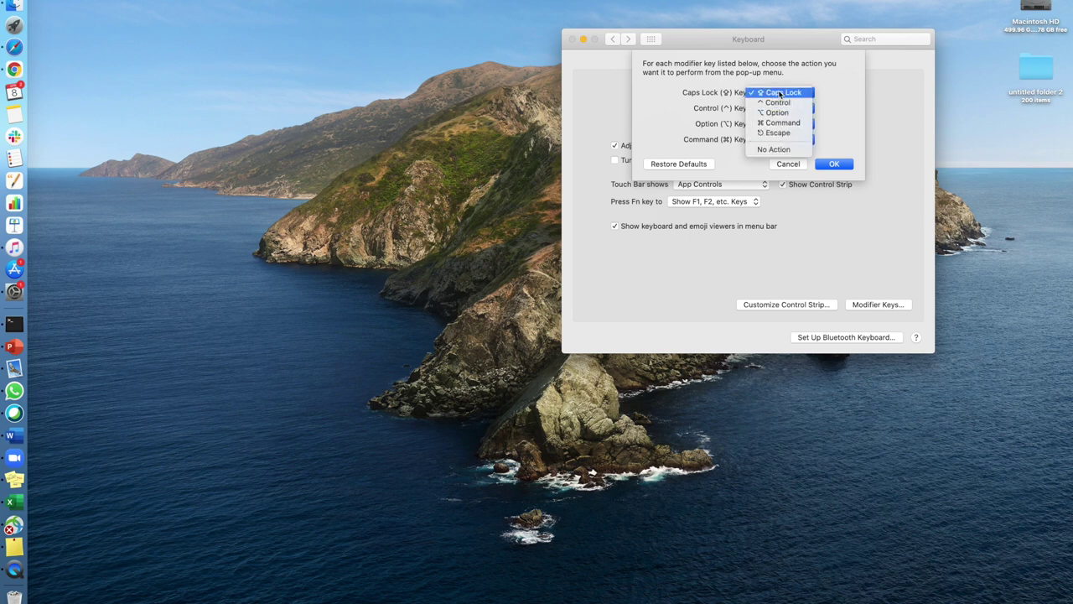
pyautogui.click(775, 92)
pyautogui.click(768, 110)
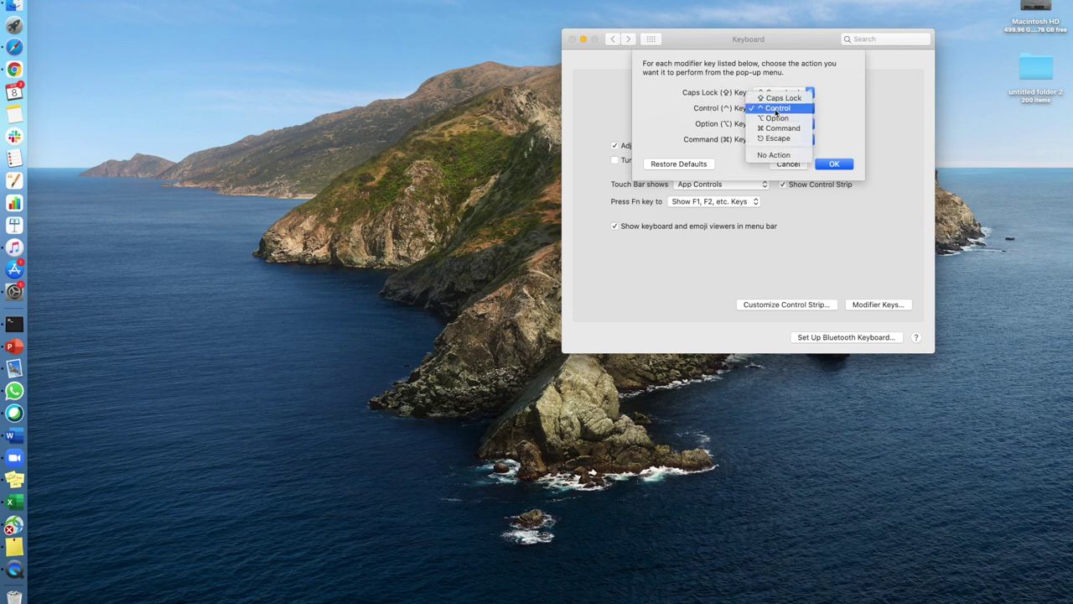
pyautogui.click(776, 109)
pyautogui.click(778, 125)
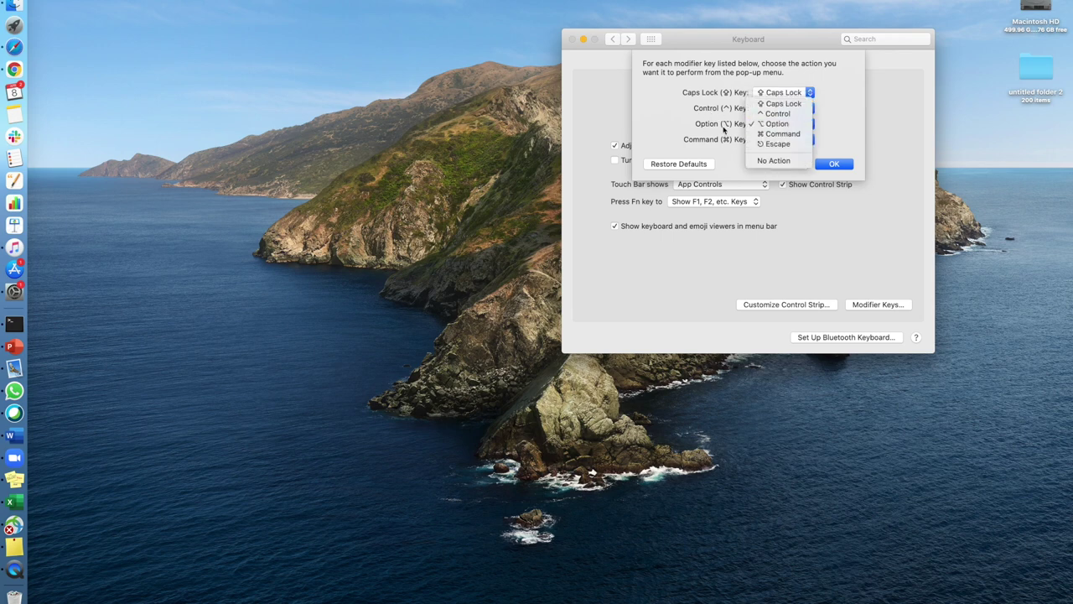
pyautogui.click(778, 124)
pyautogui.click(780, 140)
pyautogui.click(692, 140)
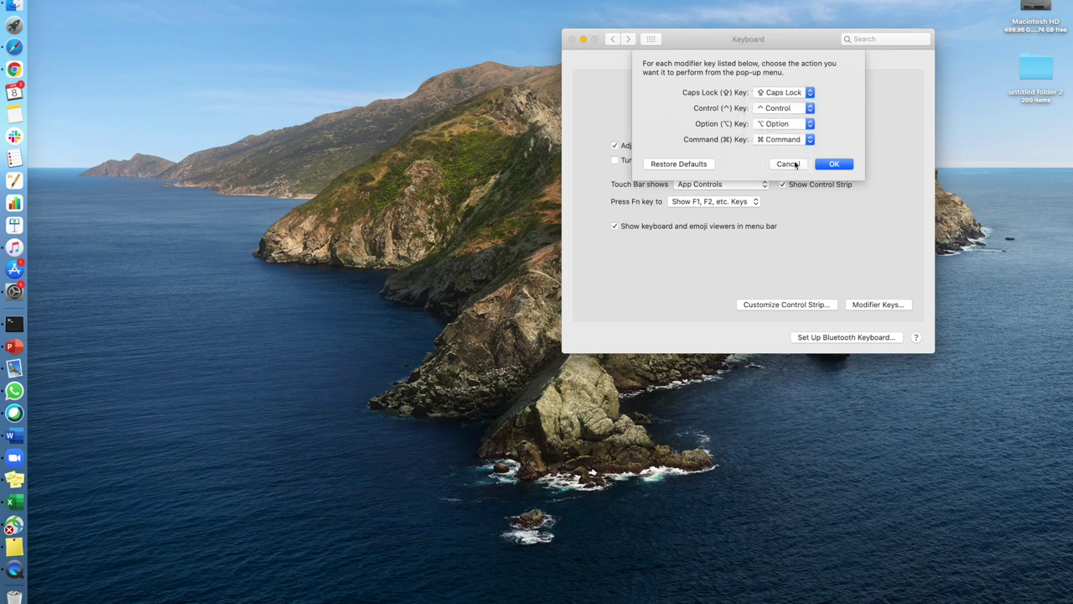
pyautogui.click(791, 168)
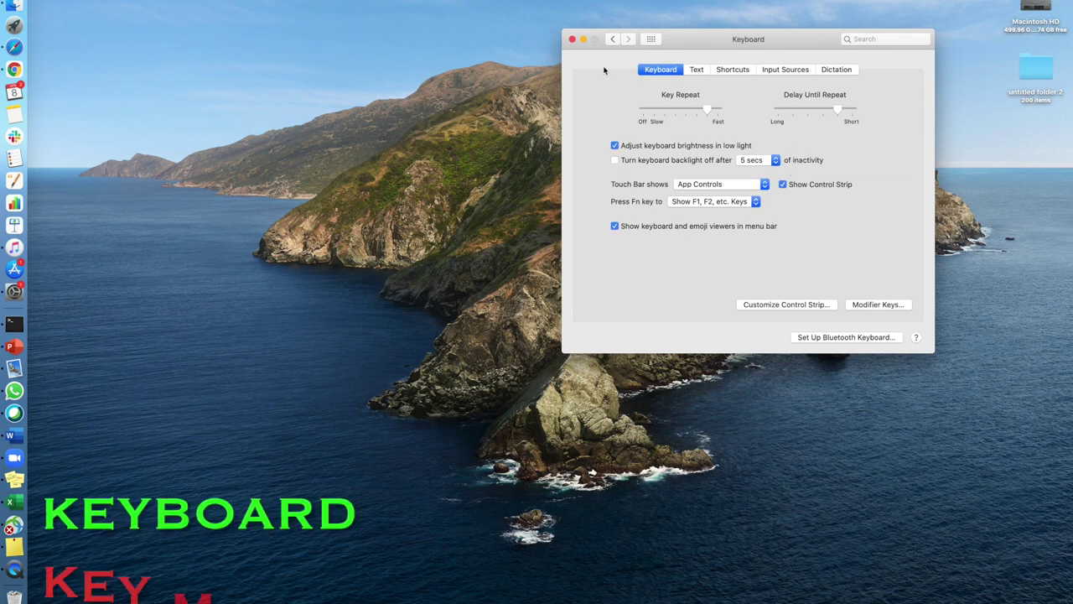
# - Reopen Keyboard's Modifier Keys, cancel without changes, and close the Keyboard window
pyautogui.click(612, 42)
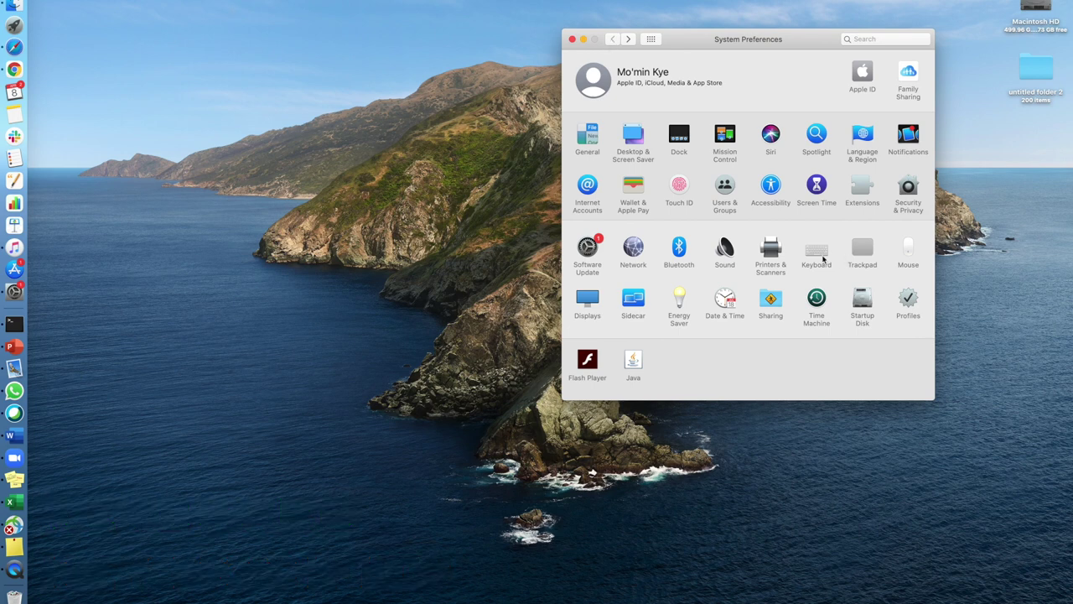
pyautogui.click(825, 249)
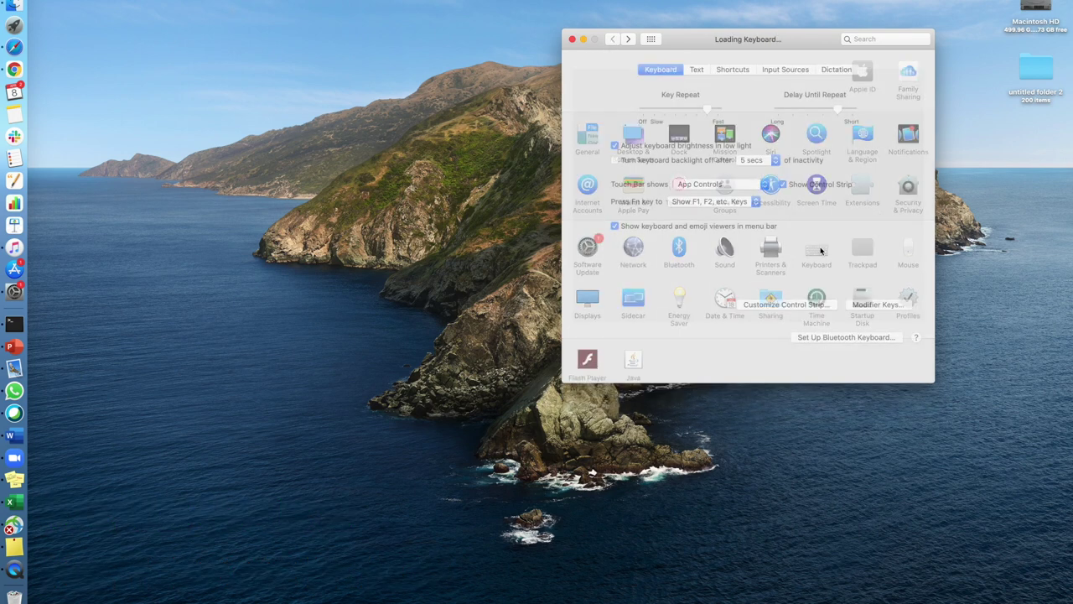
pyautogui.click(876, 312)
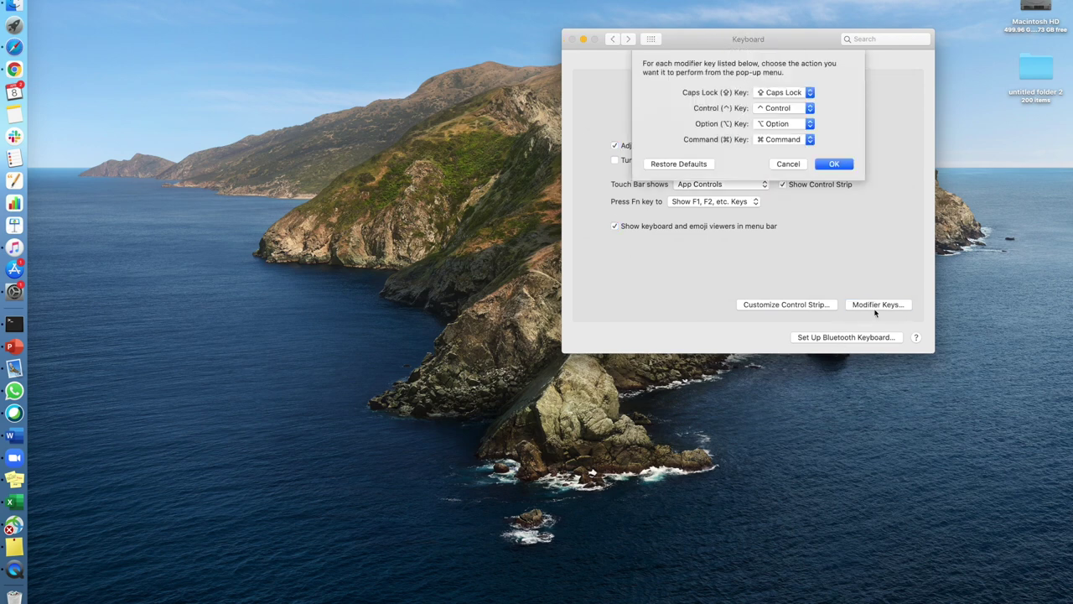
pyautogui.click(794, 164)
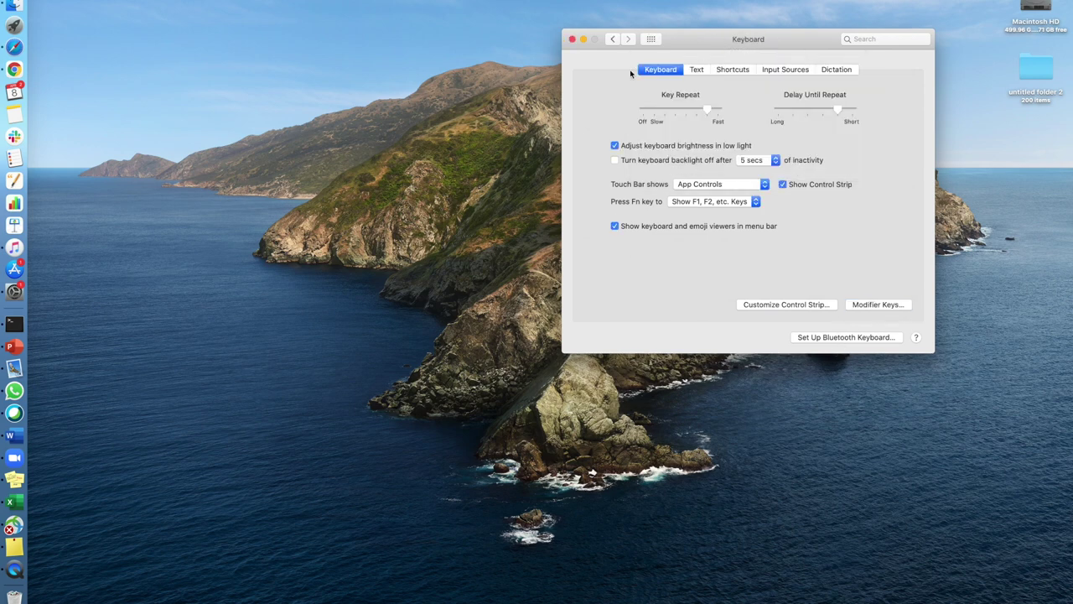
pyautogui.click(573, 39)
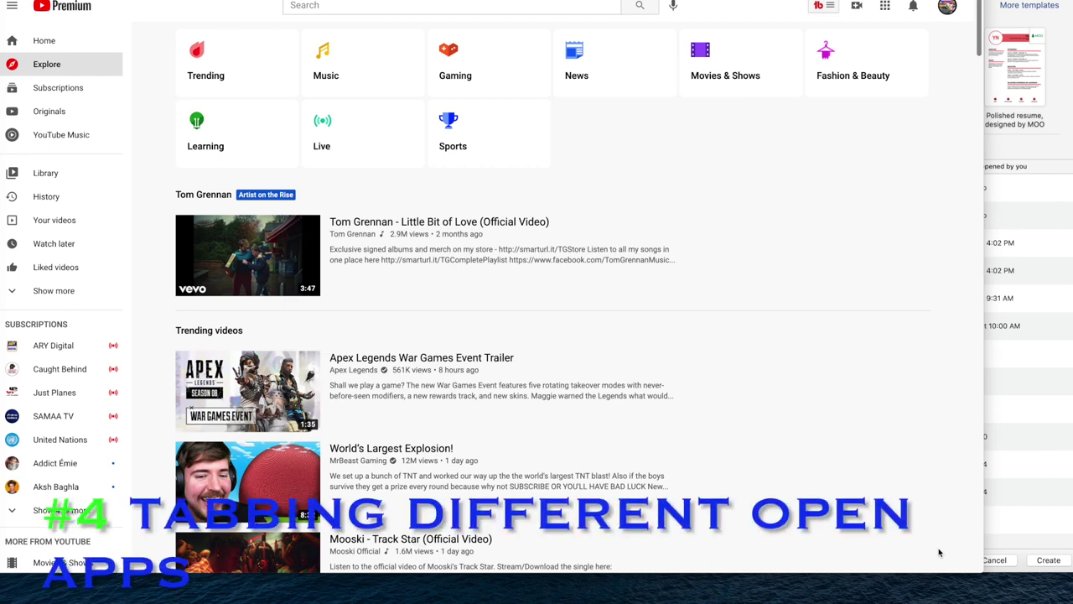
# - Cmd-Tab through the open apps, stop on Microsoft Word, then switch to Zoom
pyautogui.press('super+Tab')
pyautogui.press('super+Tab')
pyautogui.press('super+Tab')
pyautogui.press('super+Tab')
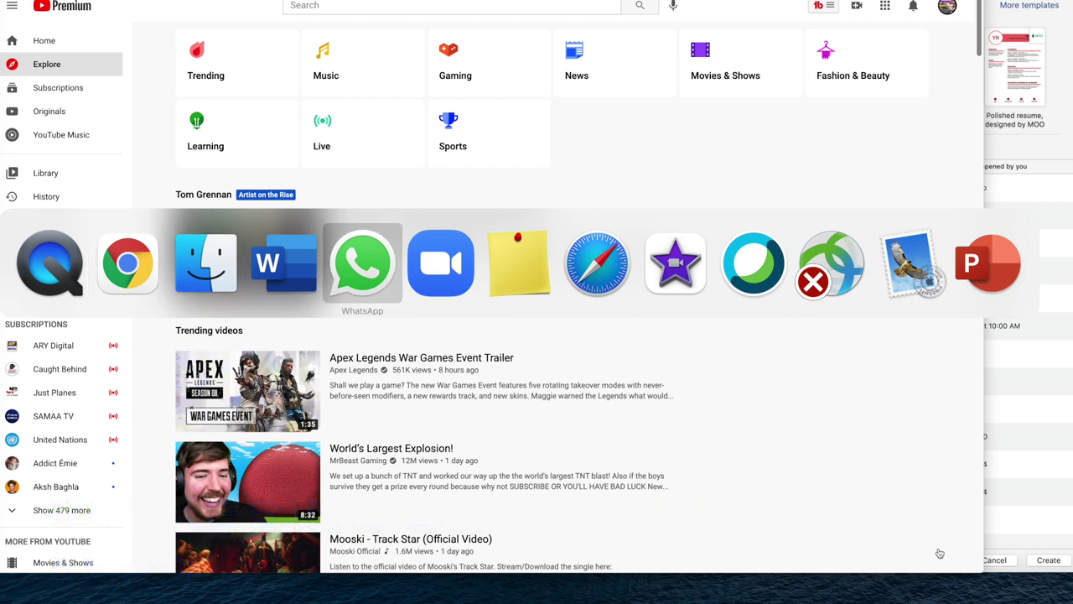
pyautogui.press('super+Tab')
pyautogui.press('super+Tab')
pyautogui.press('super+Tab')
pyautogui.press('super+Tab')
pyautogui.press('super+Tab')
pyautogui.press('super+Tab')
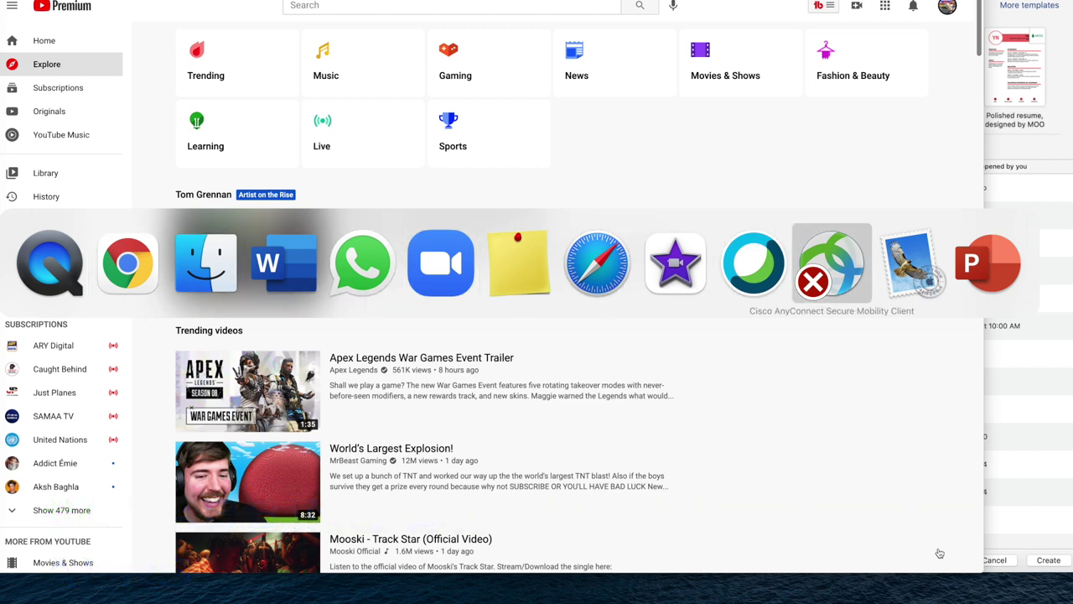
pyautogui.press('super+Tab')
pyautogui.press('super+Tab')
pyautogui.press('super+Tab')
pyautogui.press('super+Tab')
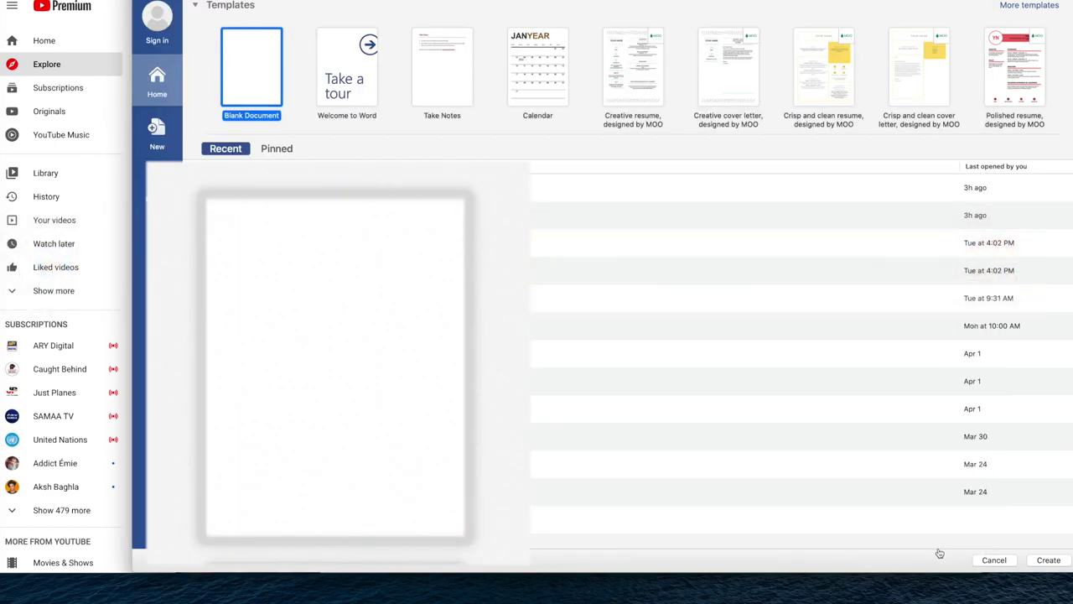
pyautogui.press('super+Tab')
pyautogui.press('super+Tab')
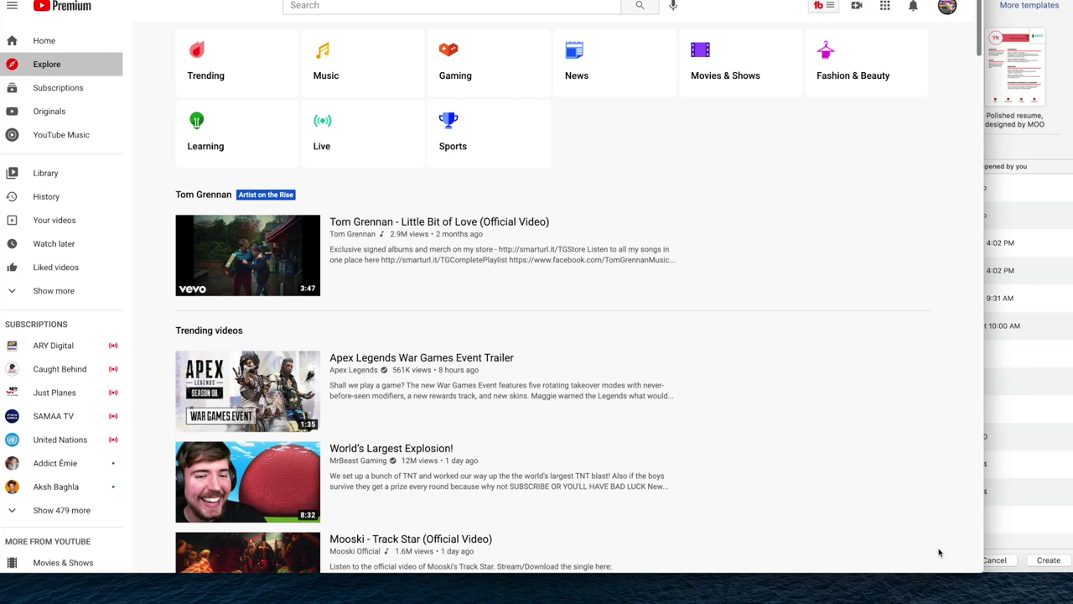
pyautogui.press('super+Tab')
pyautogui.press('super+Tab')
pyautogui.press('super+Tab')
pyautogui.press('super+Tab')
pyautogui.press('super+Tab')
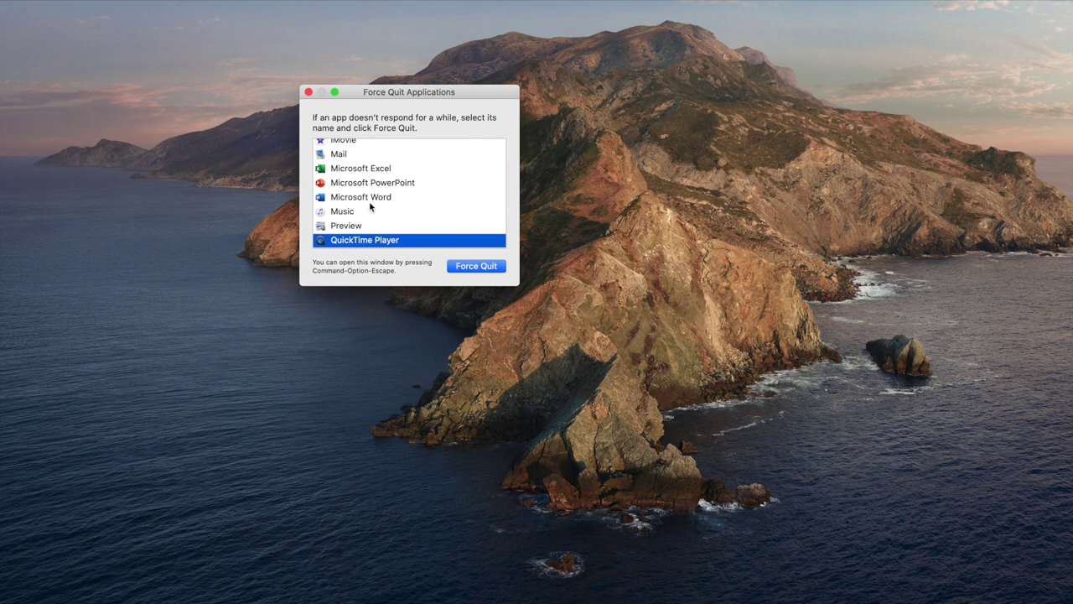
# - Scroll up and down through the Force Quit Applications list of running apps
pyautogui.scroll(3, 370, 204)
pyautogui.scroll(-5, 370, 193)
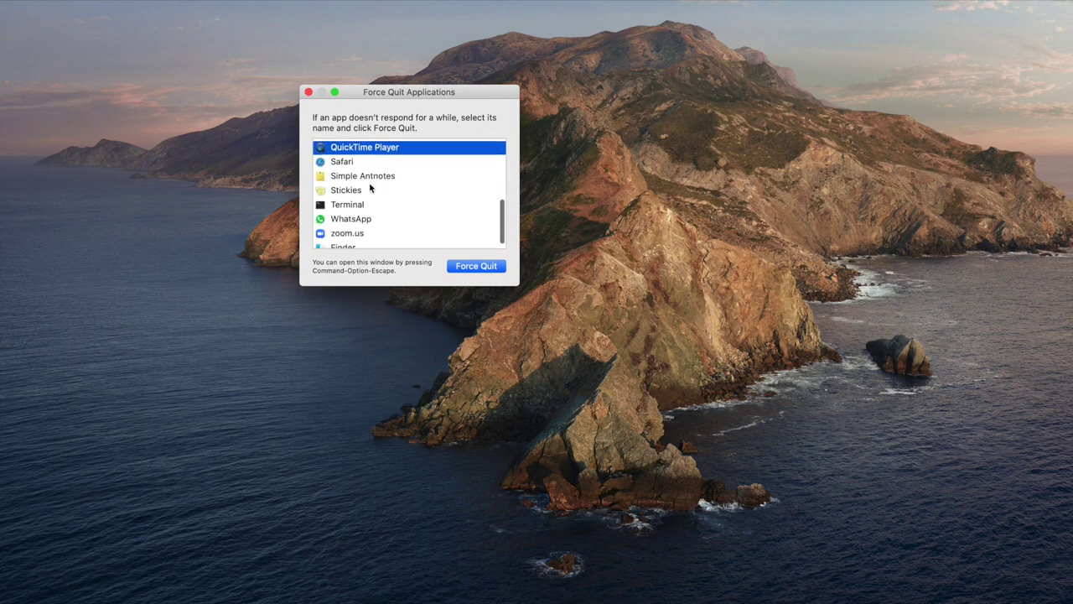
pyautogui.scroll(5, 369, 182)
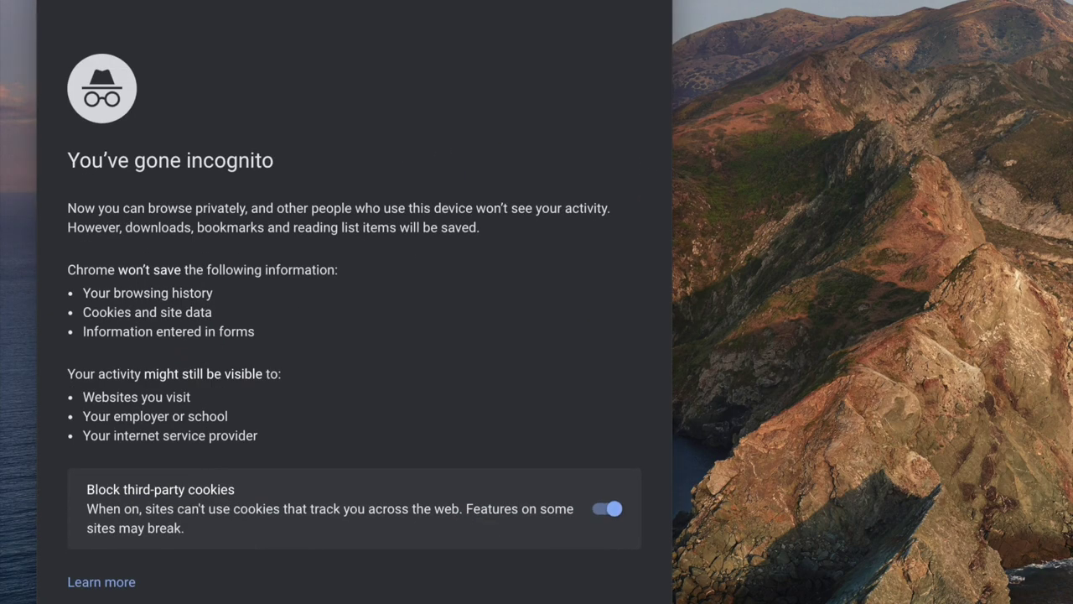
# - Minimize the Chrome incognito window to the Dock with Cmd-M
pyautogui.press('super+m')
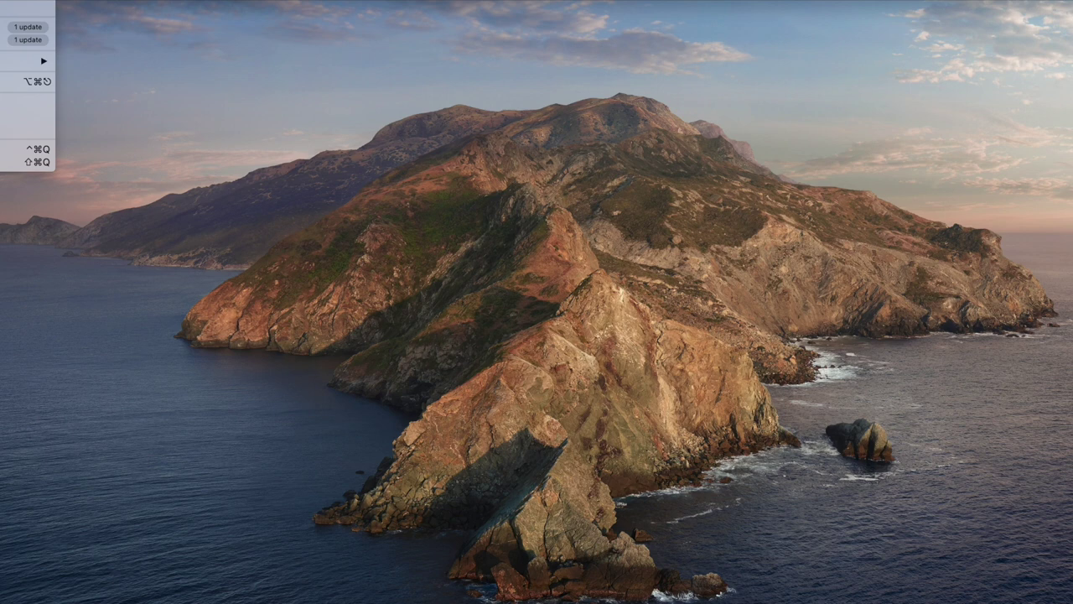
# - Open the Notifications pane in System Preferences and view the Do Not Disturb schedule options
pyautogui.click(26, 28)
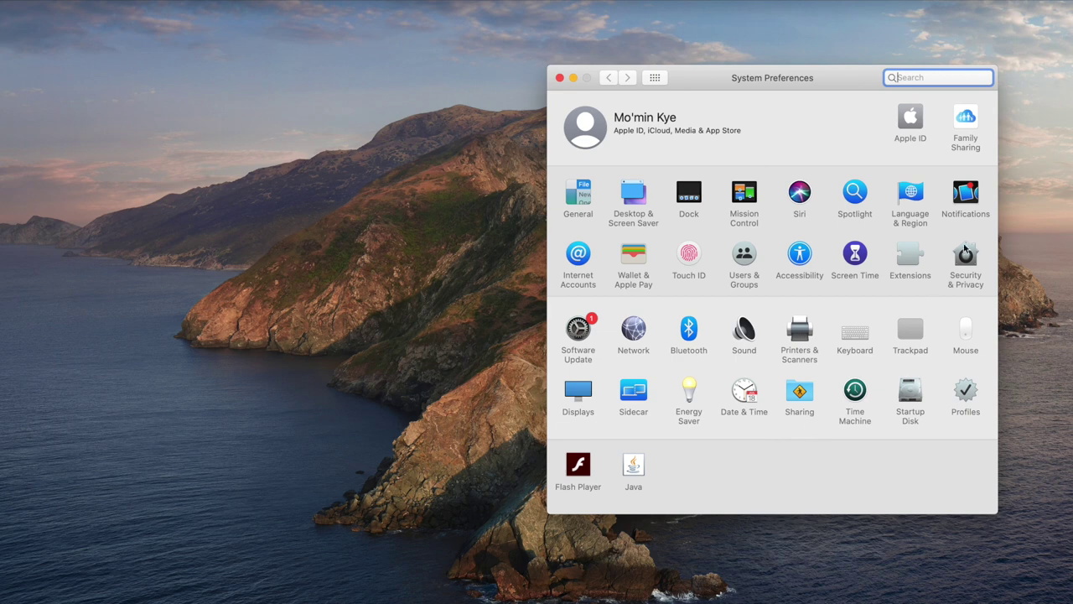
pyautogui.click(973, 191)
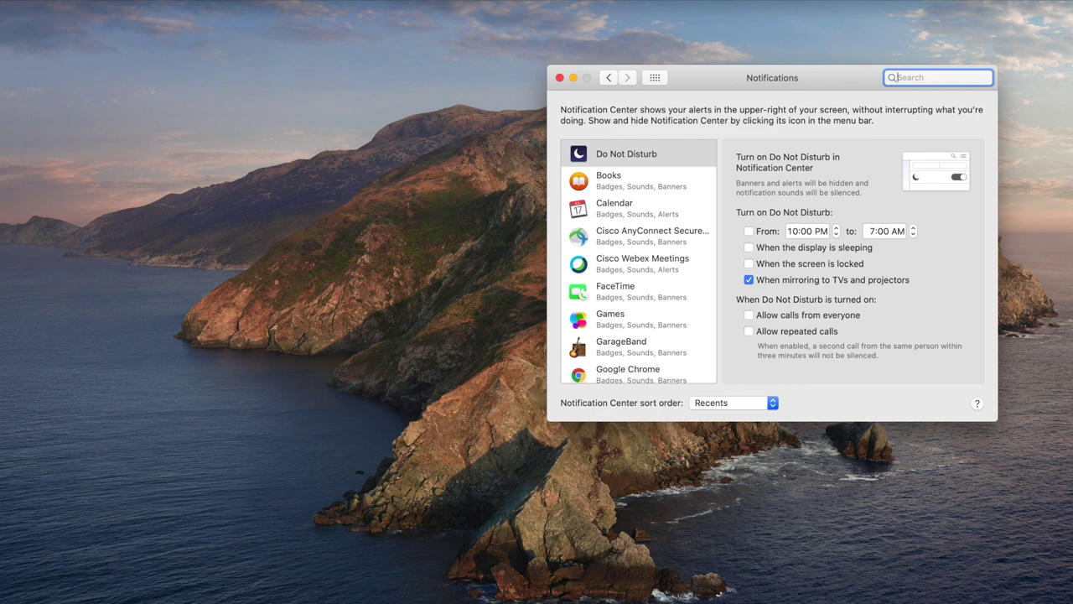
pyautogui.click(656, 147)
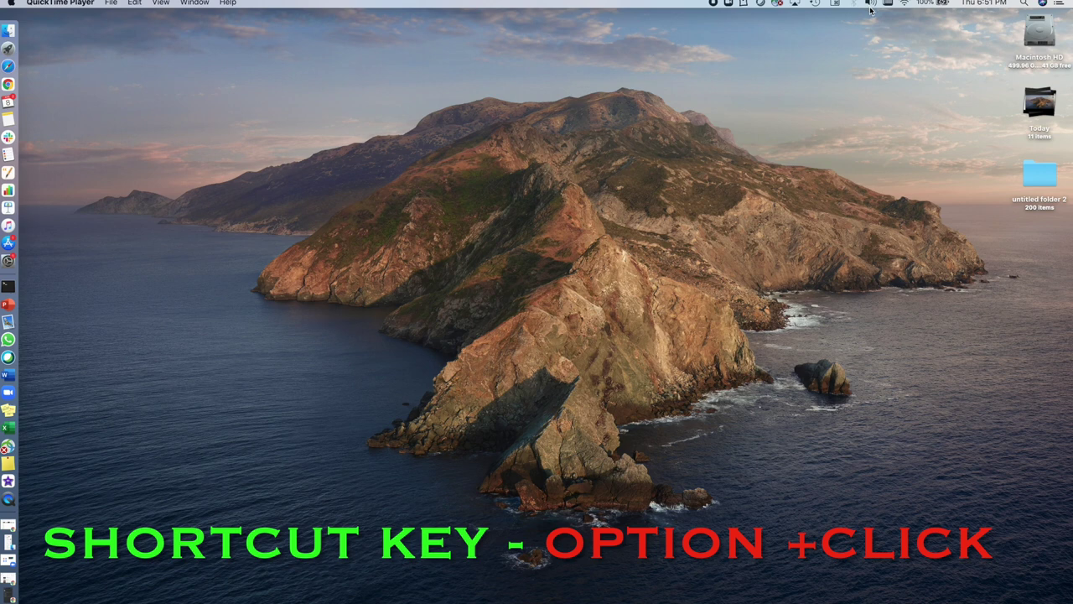
pyautogui.keyDown('alt'); pyautogui.click(871, 4); pyautogui.keyUp('alt')
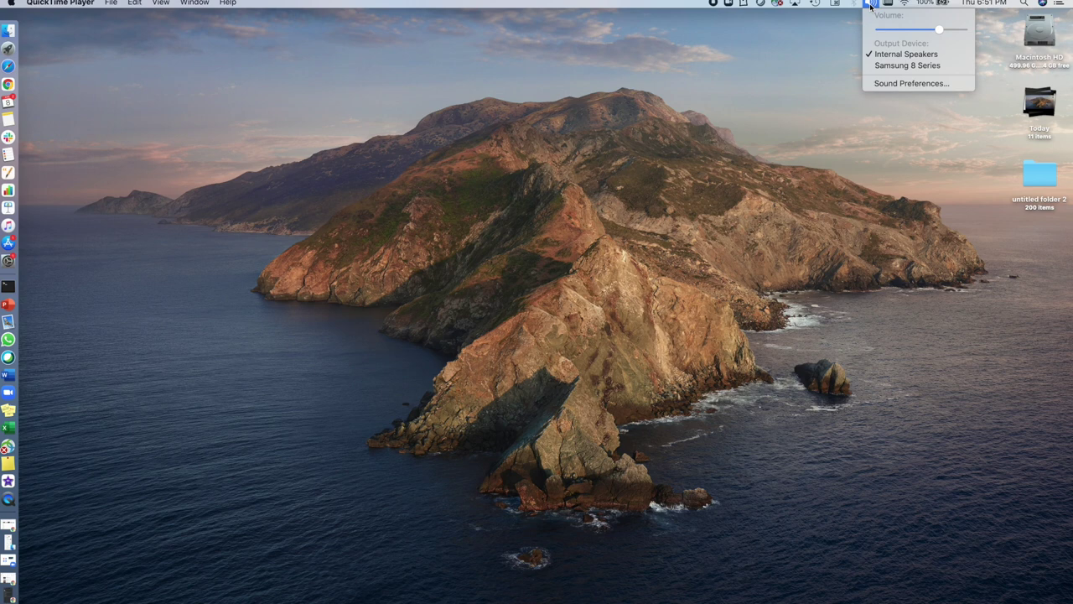
pyautogui.click(844, 57)
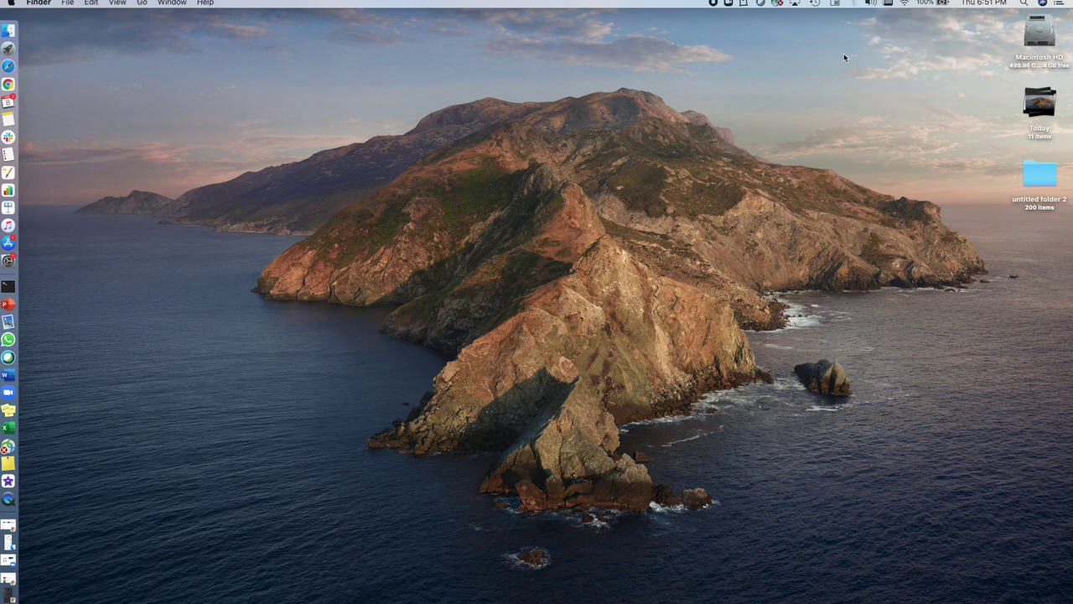
pyautogui.keyDown('alt'); pyautogui.click(871, 4); pyautogui.keyUp('alt')
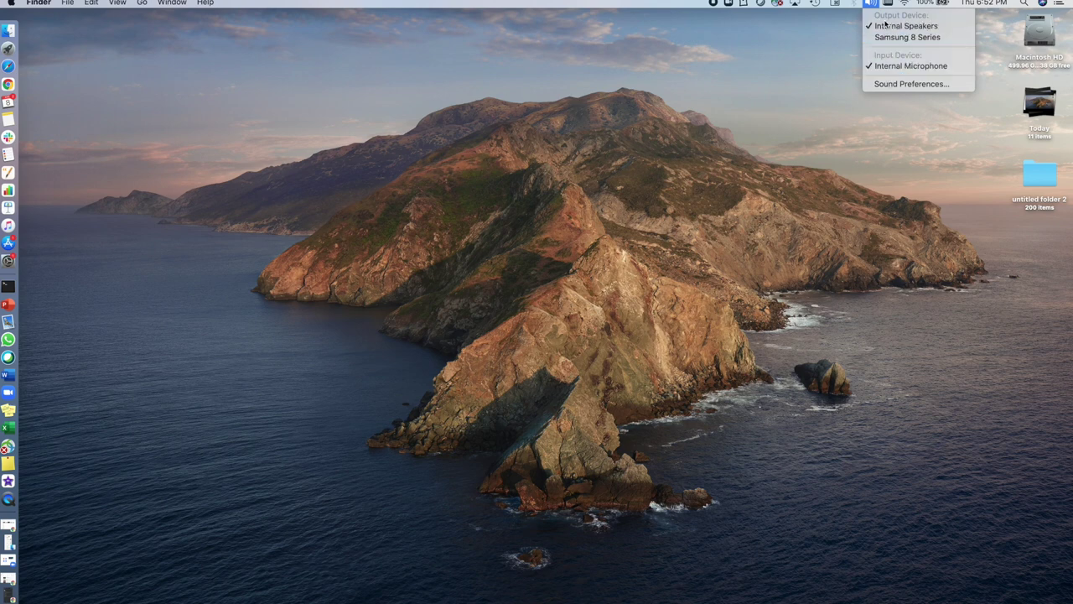
pyautogui.click(829, 36)
pyautogui.click(840, 5)
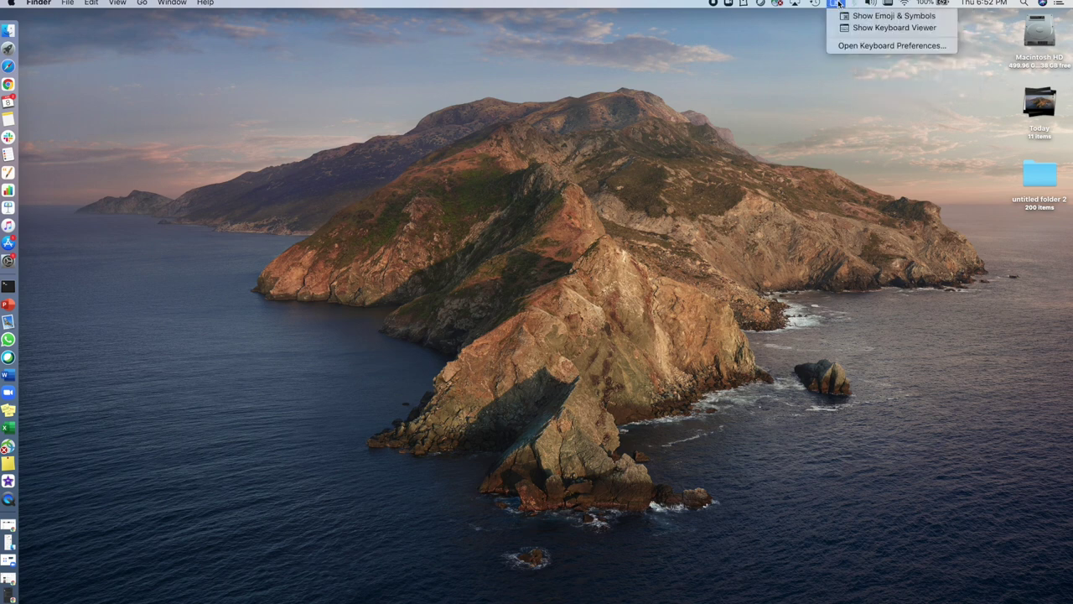
pyautogui.click(810, 48)
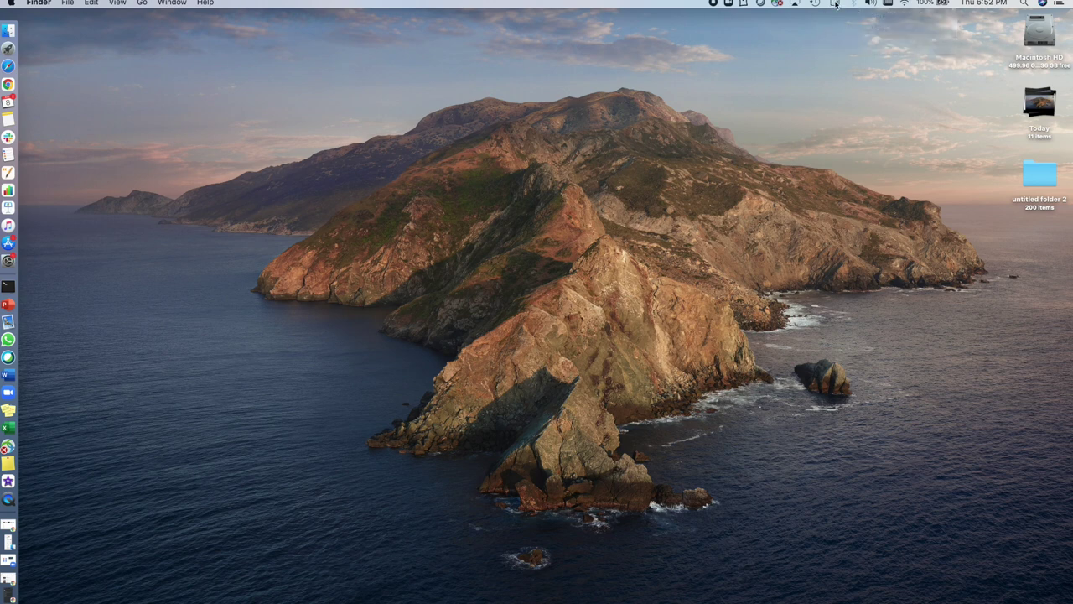
pyautogui.click(836, 4)
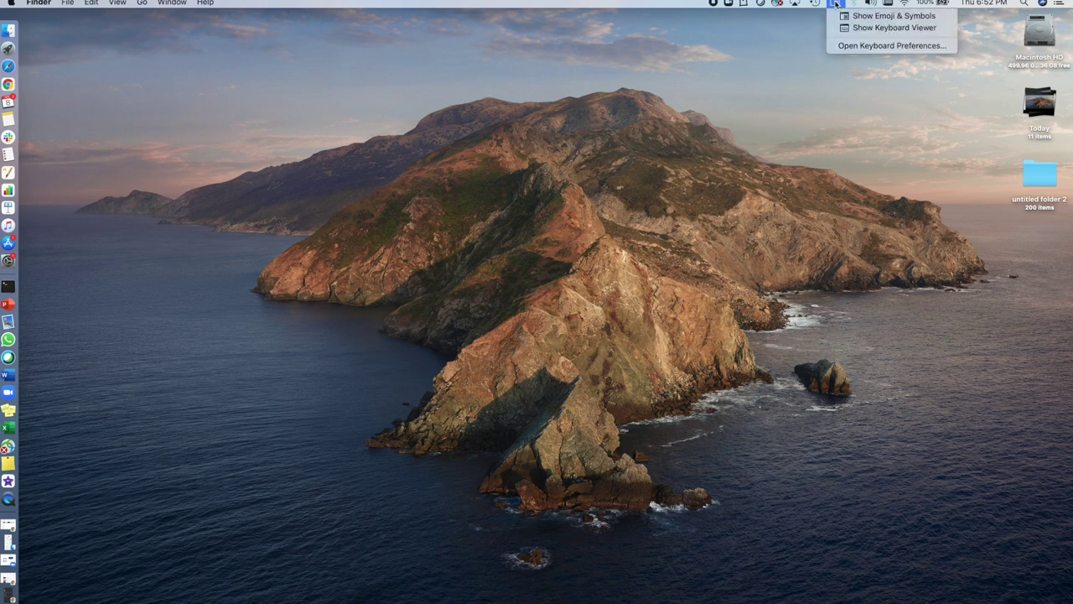
pyautogui.click(799, 54)
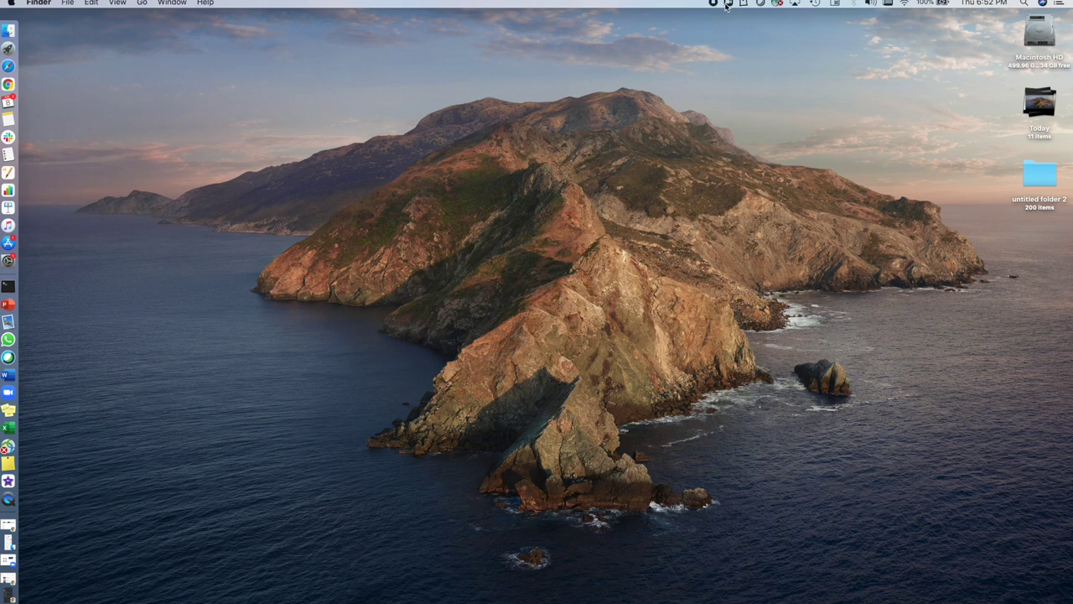
pyautogui.click(904, 4)
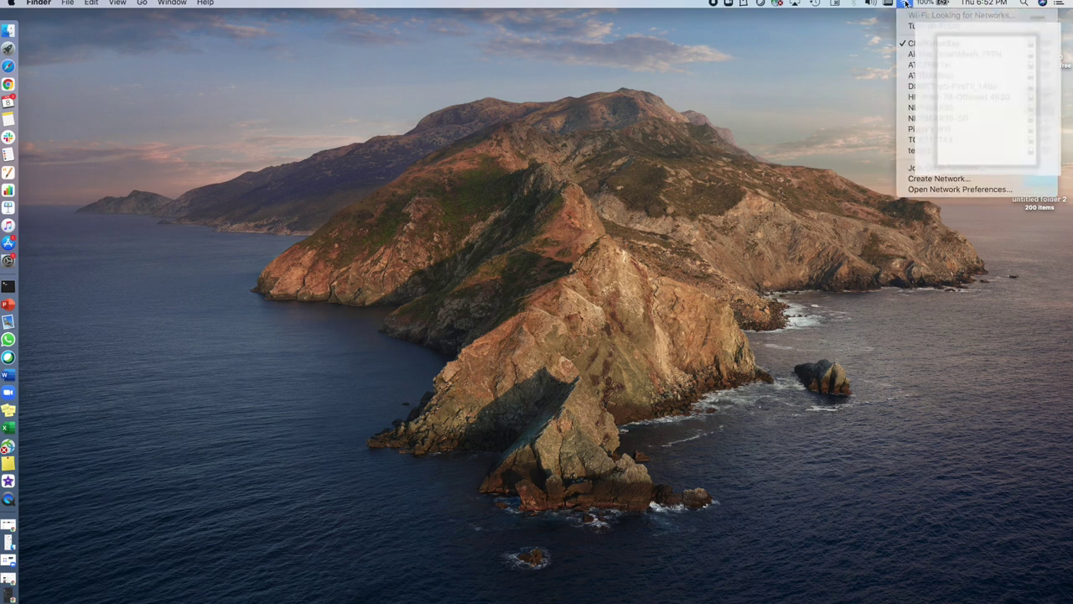
pyautogui.click(906, 4)
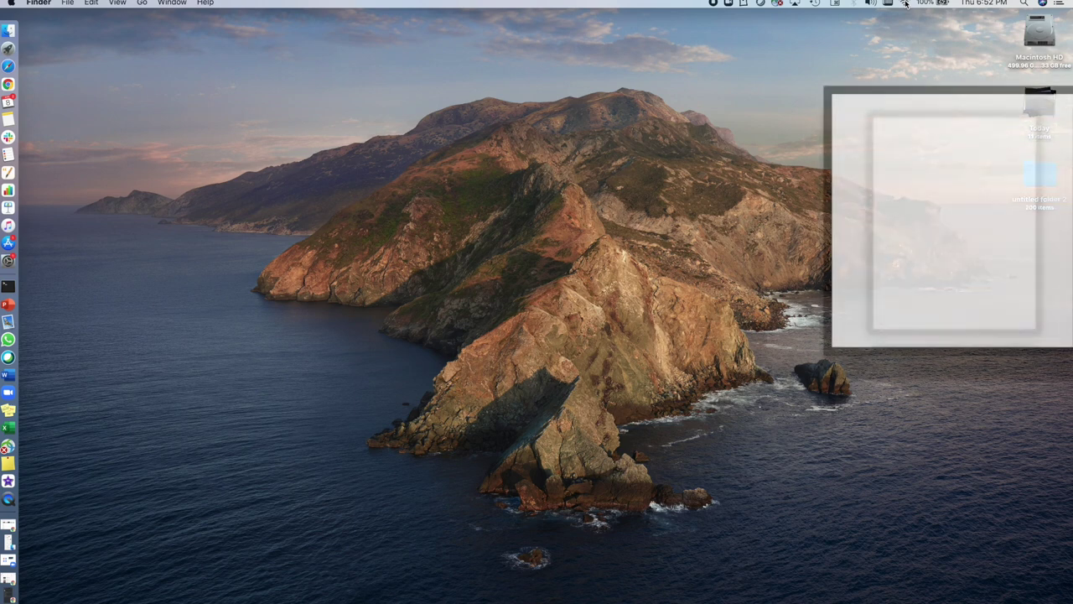
pyautogui.keyDown('alt'); pyautogui.click(906, 4); pyautogui.keyUp('alt')
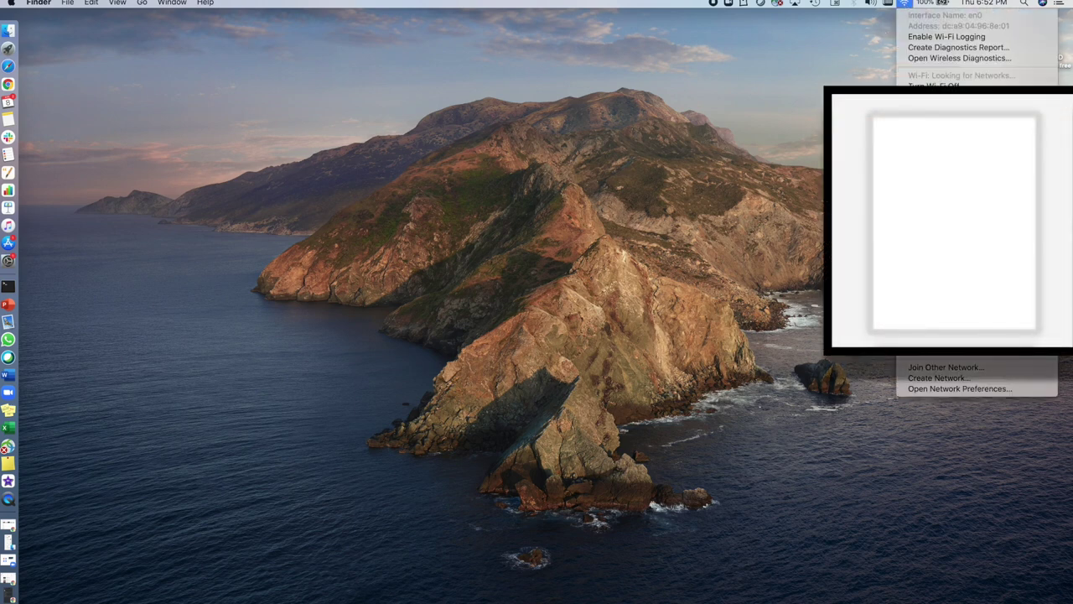
pyautogui.click(832, 90)
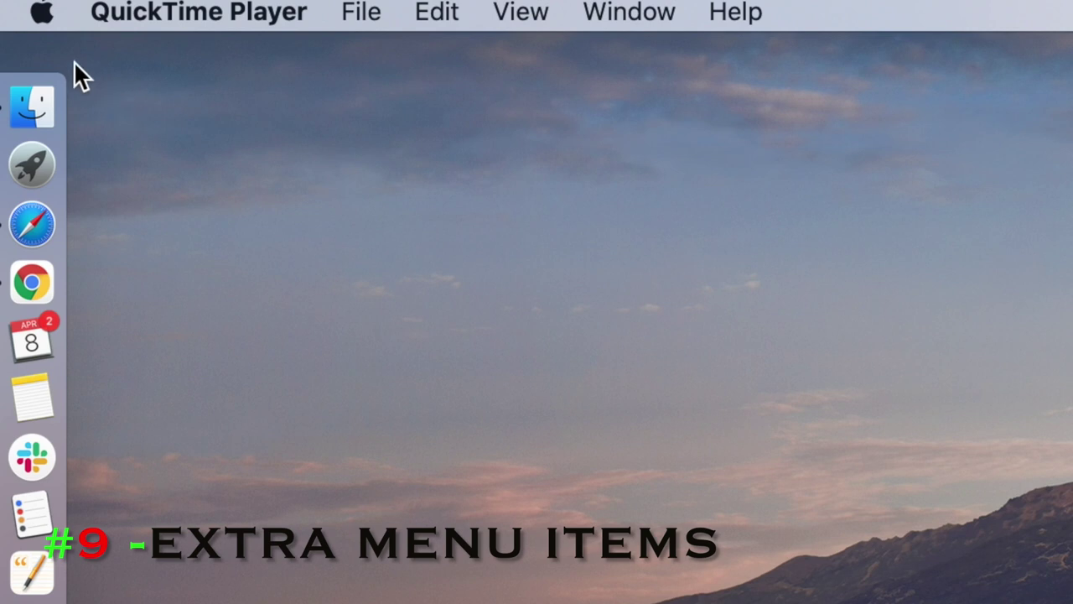
# - Open the Apple menu and toggle Option to swap About This Mac for System Information
pyautogui.keyDown('alt'); pyautogui.click(48, 17); pyautogui.keyUp('alt')
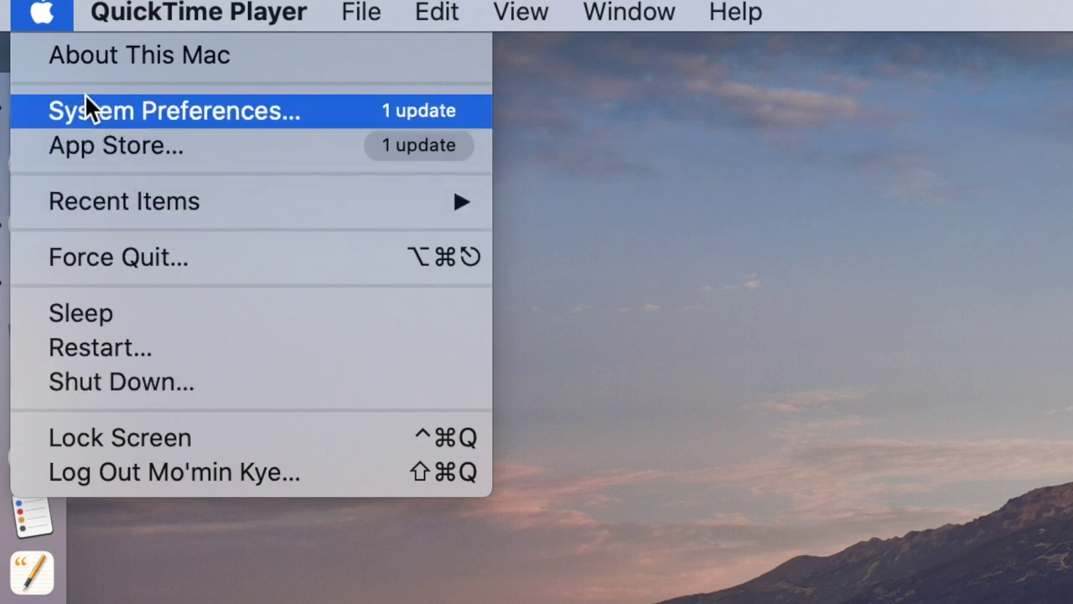
pyautogui.press('alt')
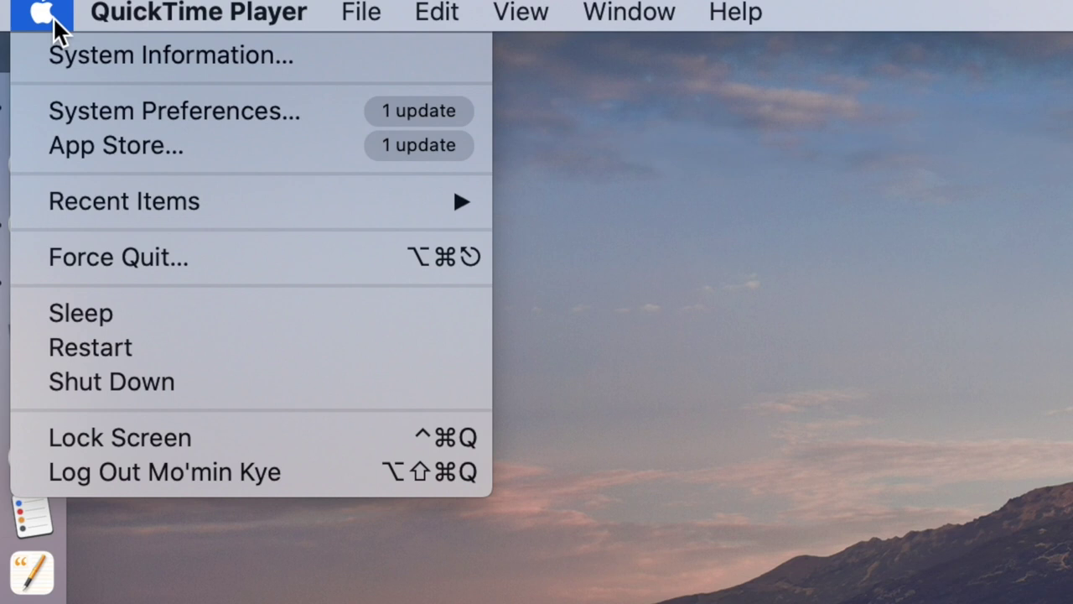
pyautogui.press('alt')
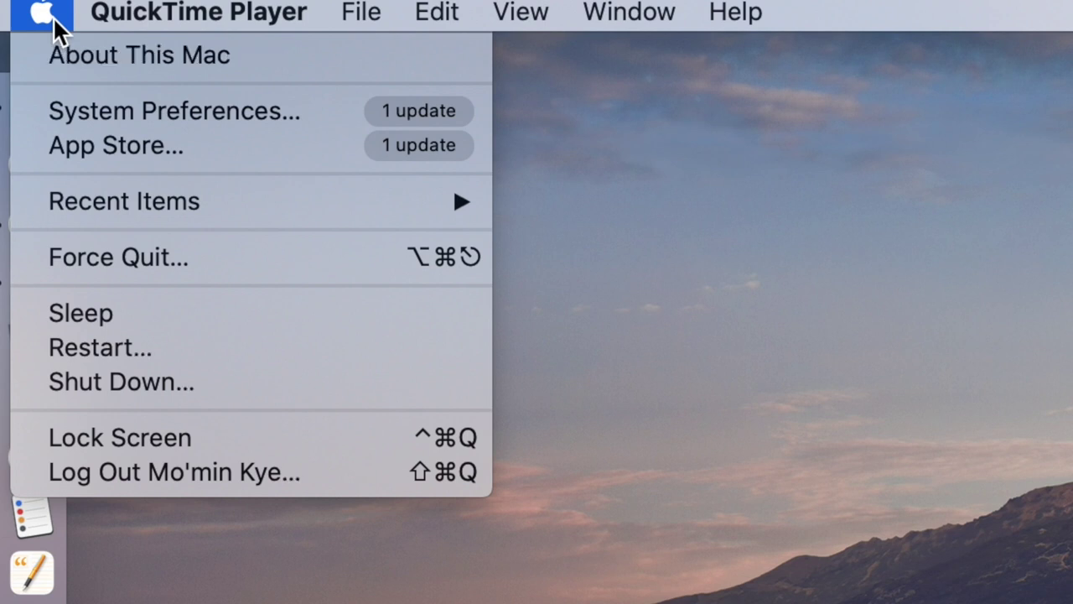
pyautogui.press('alt')
pyautogui.press('alt')
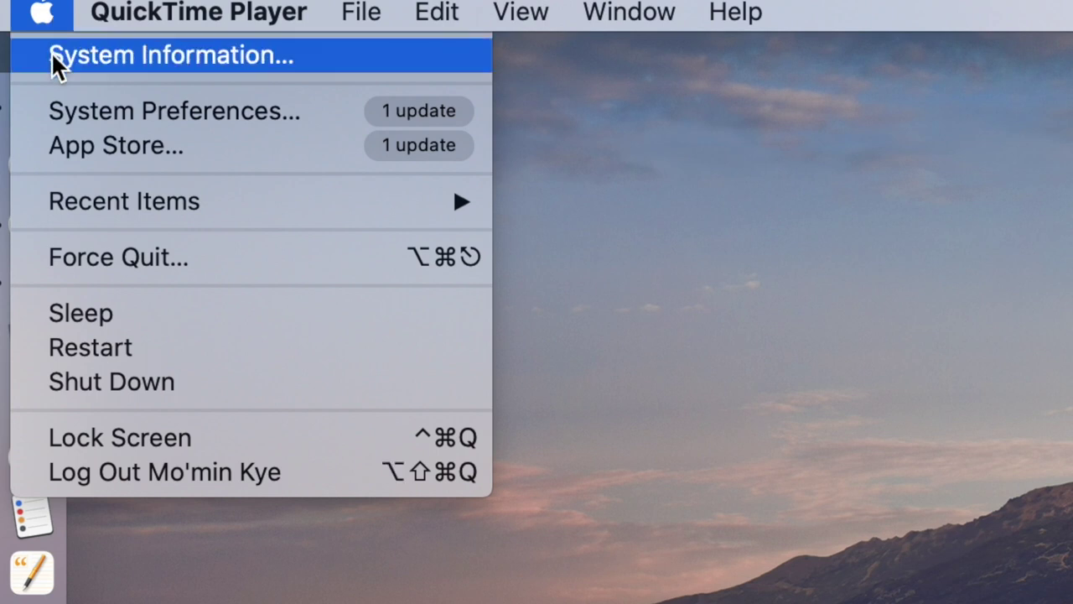
pyautogui.press('alt')
pyautogui.press('alt')
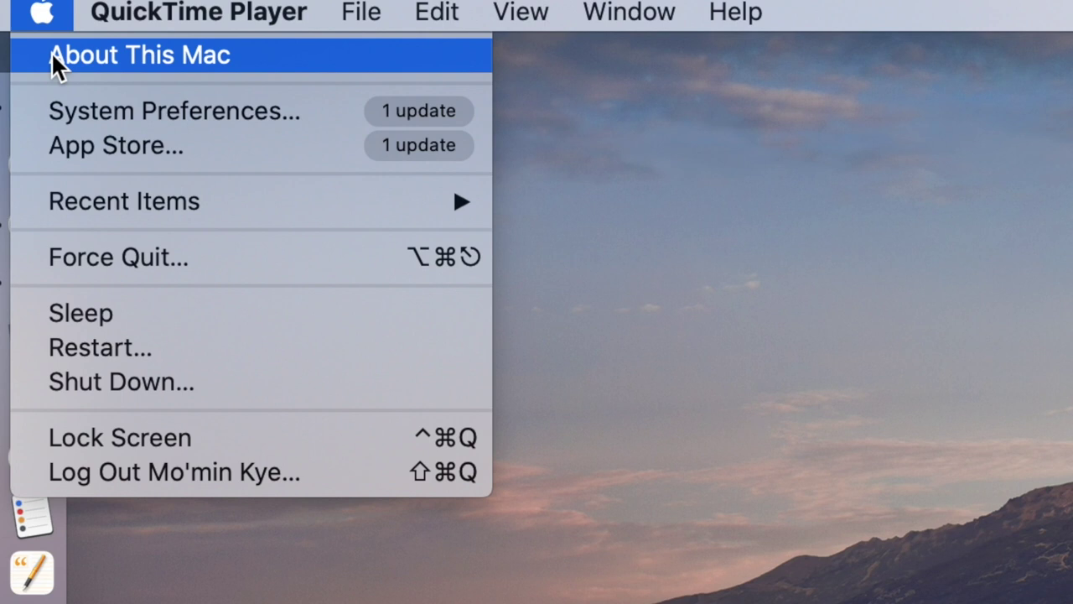
pyautogui.press('alt')
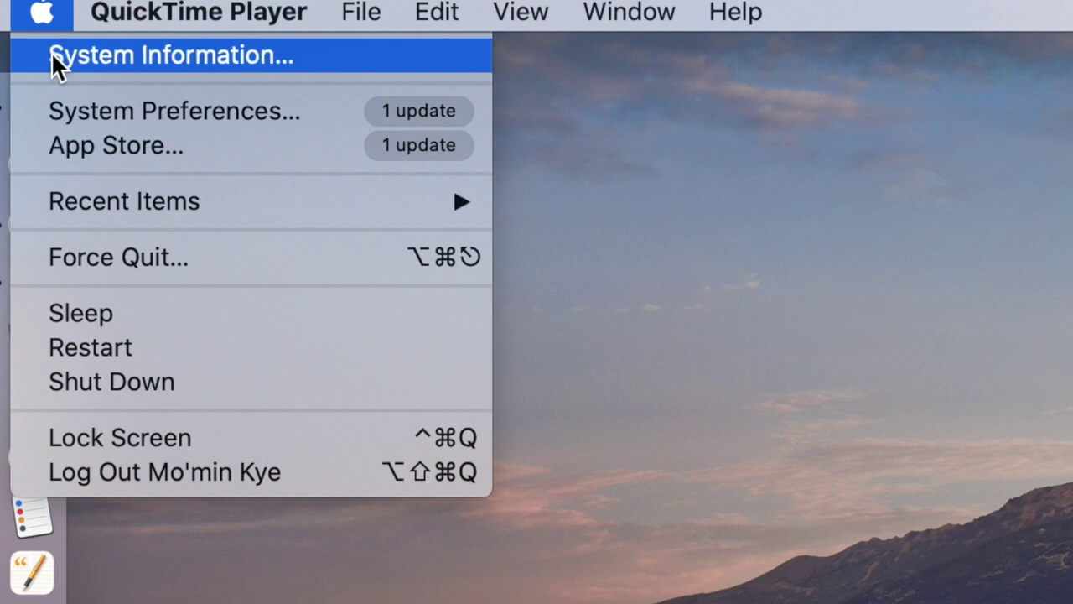
# - Launch System Information to the Hardware Overview, move its window left, and browse the Hardware categories
pyautogui.click(51, 52)
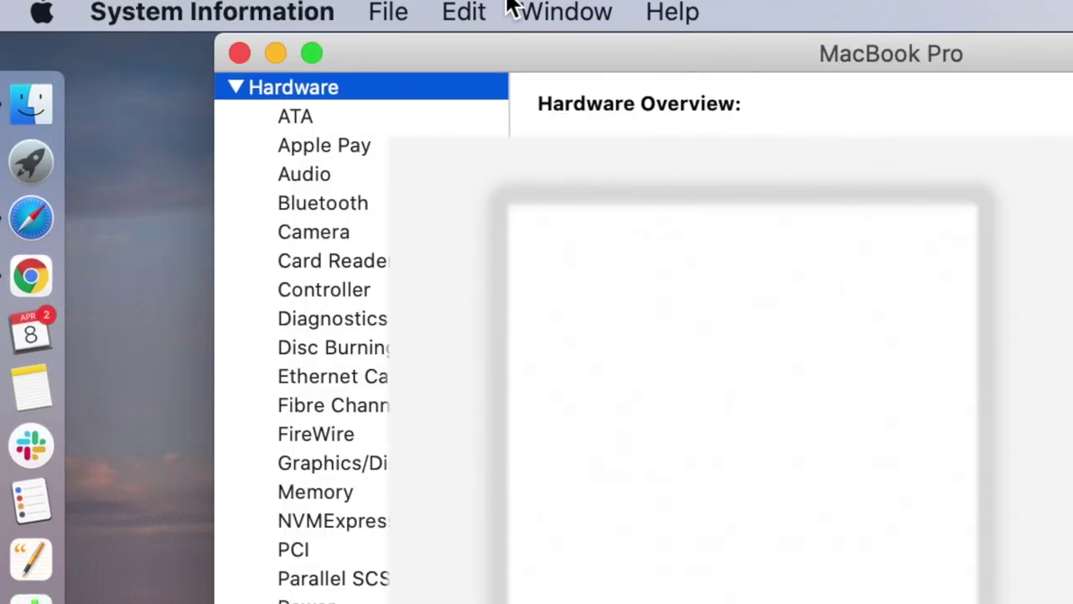
pyautogui.moveTo(457, 42); pyautogui.dragTo(297, 53)
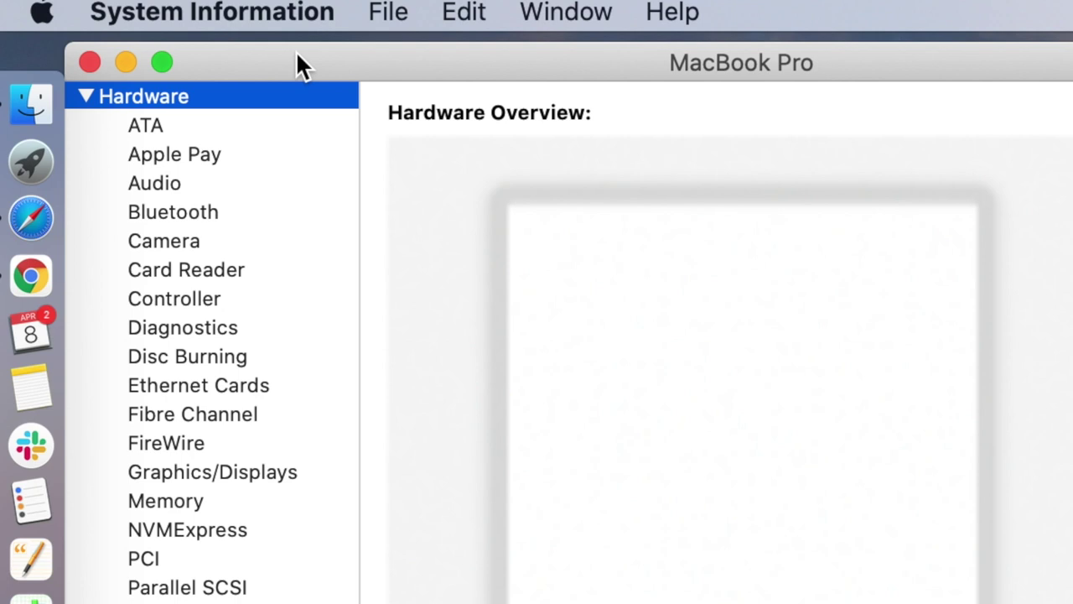
pyautogui.moveTo(296, 52); pyautogui.dragTo(296, 53)
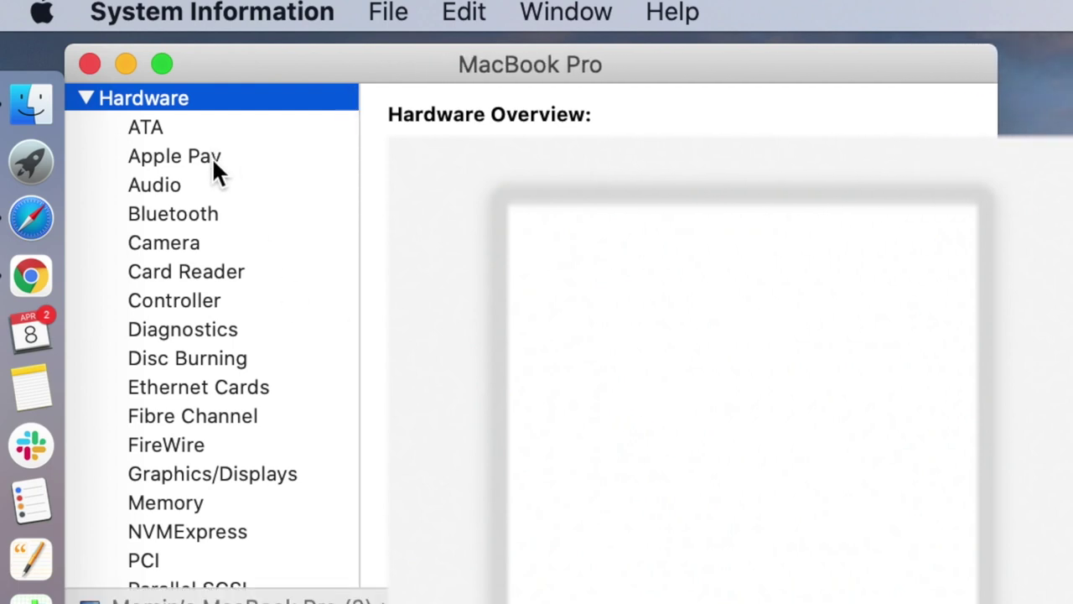
pyautogui.scroll(-5, 200, 213)
pyautogui.scroll(5, 201, 223)
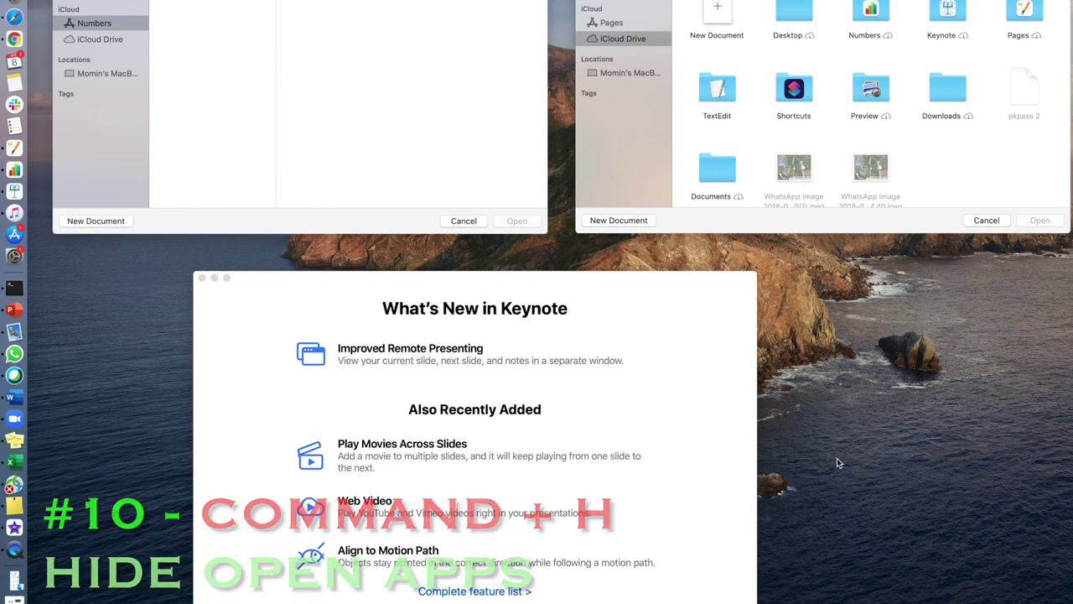
# - Hide Keynote, Numbers and Pages in turn with Command-H, leaving the bare desktop
pyautogui.press('super+h')
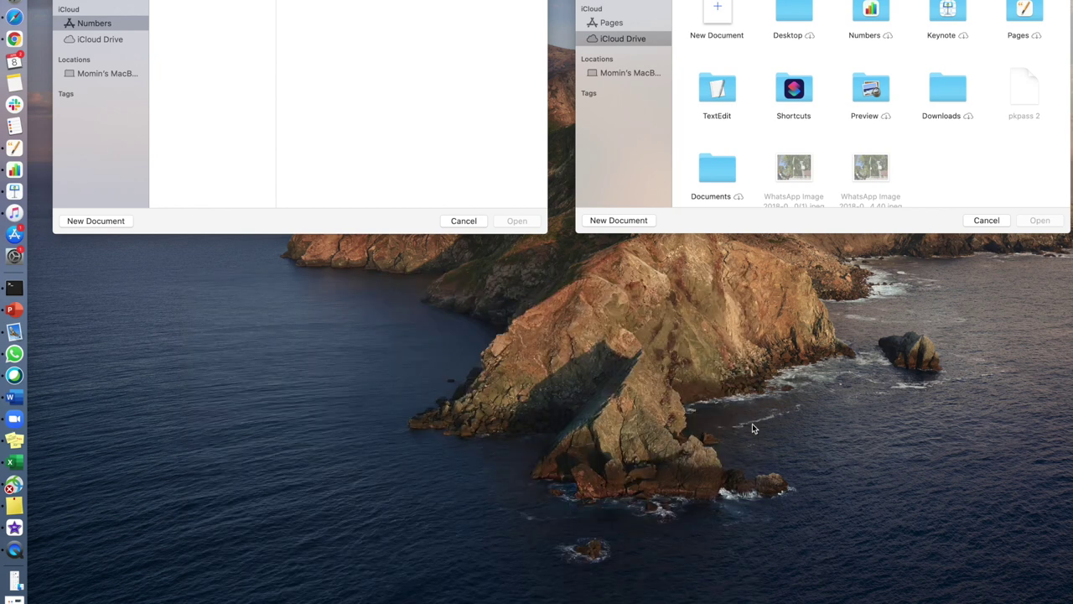
pyautogui.press('super+h')
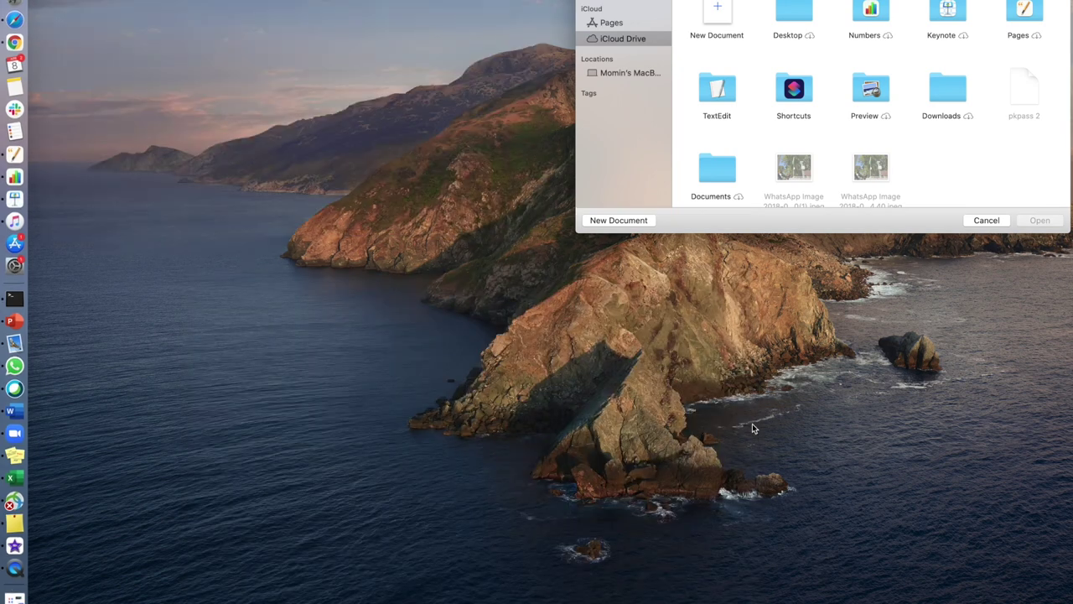
pyautogui.press('super+h')
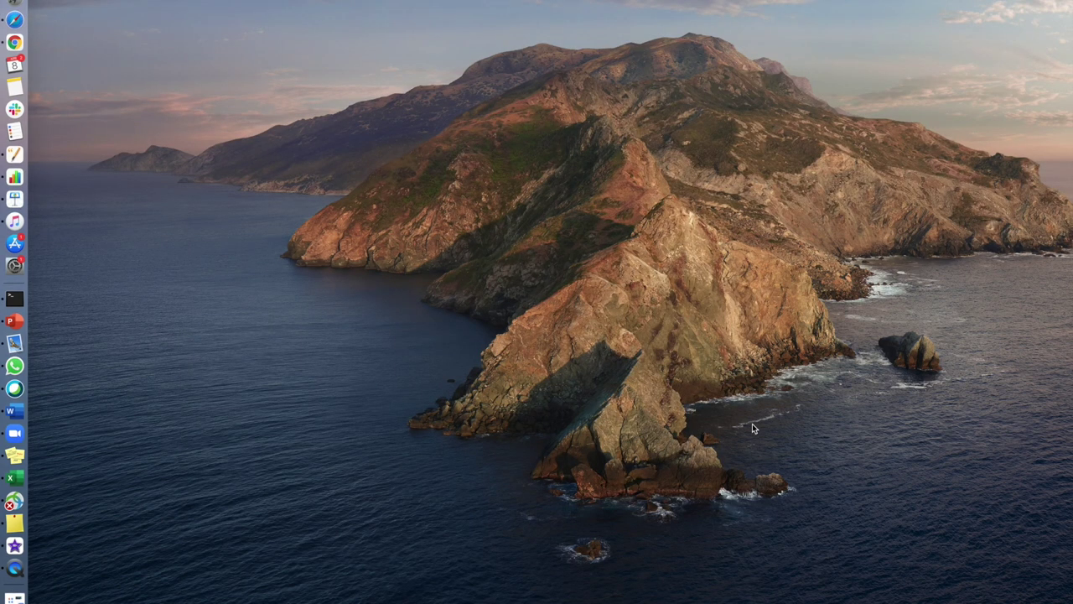